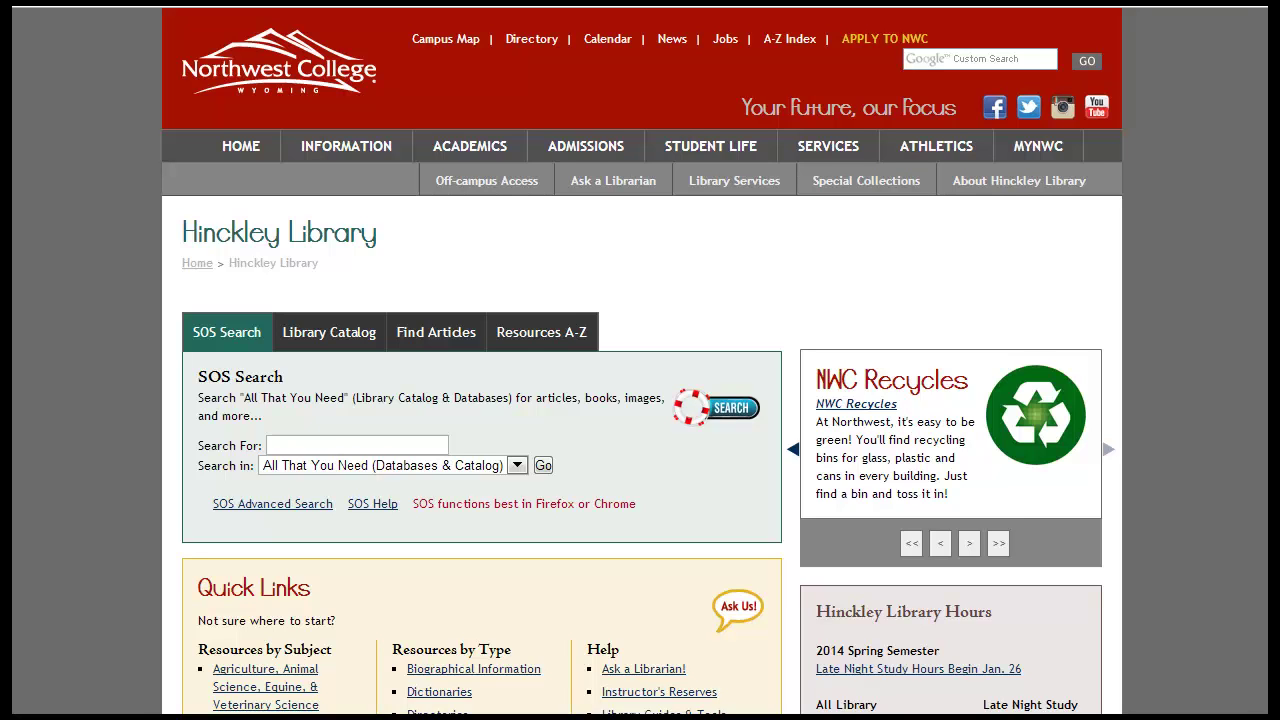
Open the library catalog's advanced search and enter the keywords "Jane Austen" and "sense and sensibility", switching the second field to keywords.
left_click(326, 335)
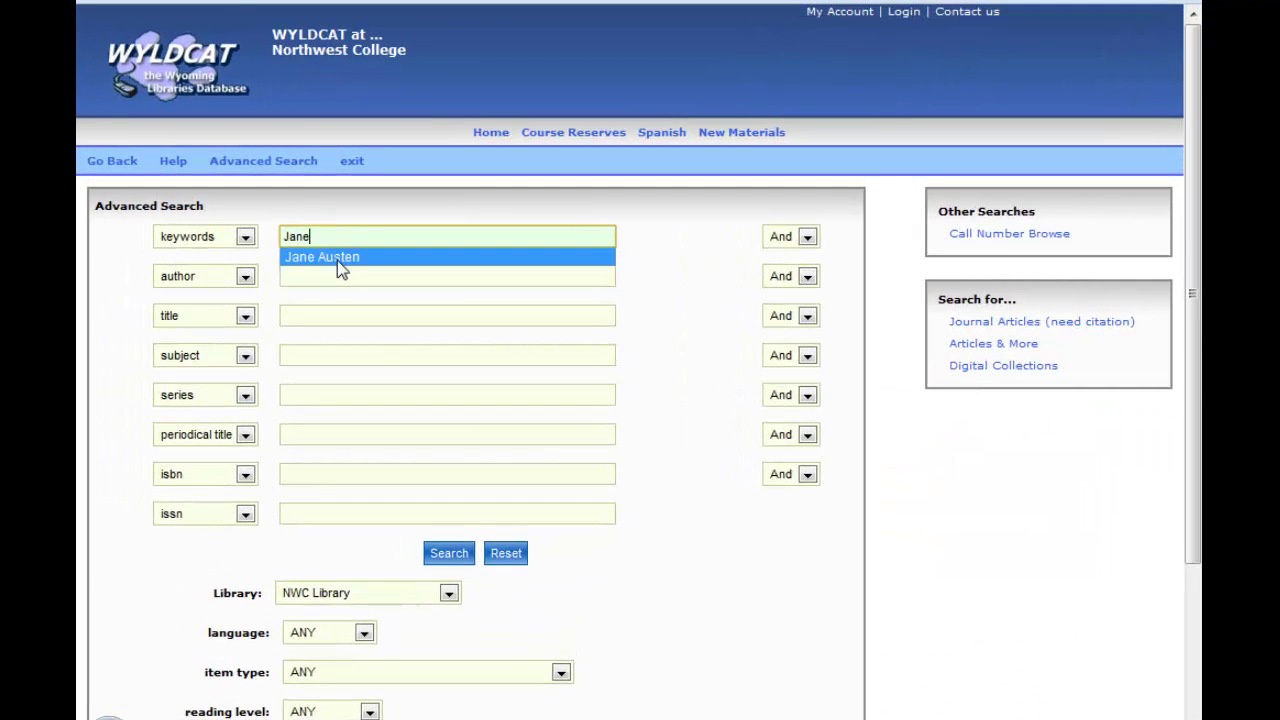
left_click(337, 258)
left_click(248, 280)
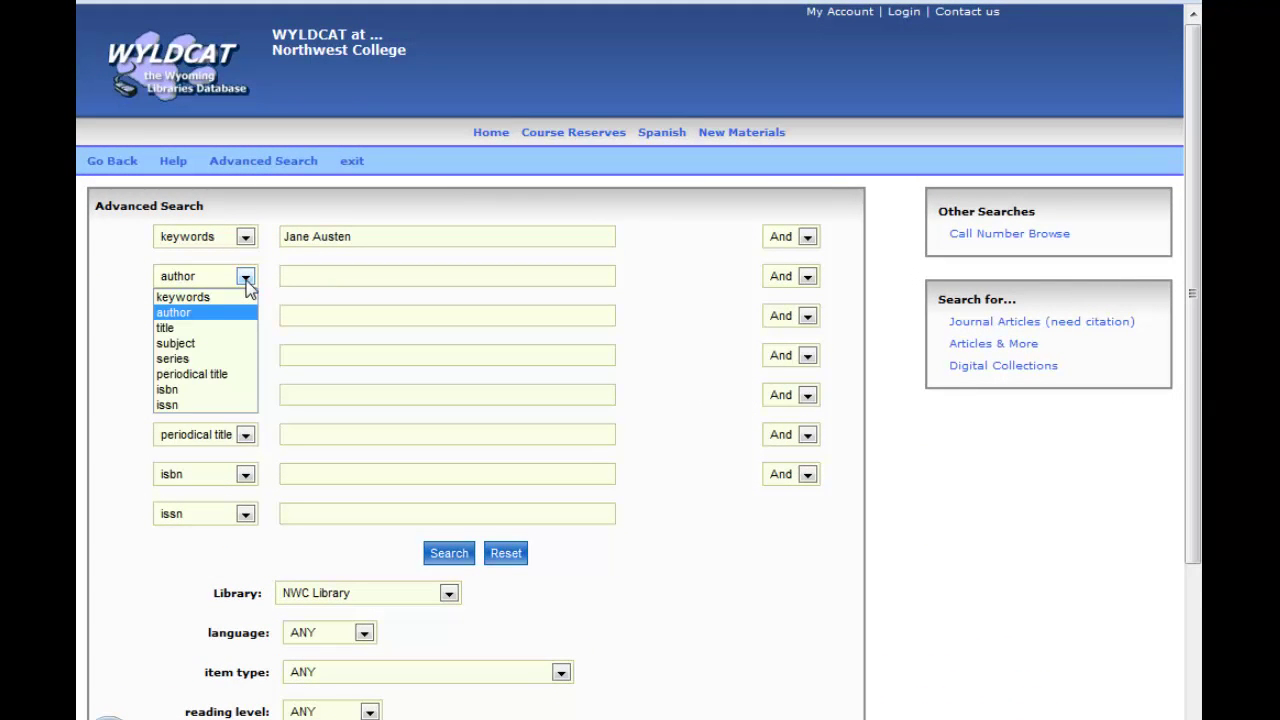
left_click(238, 296)
left_click(297, 275)
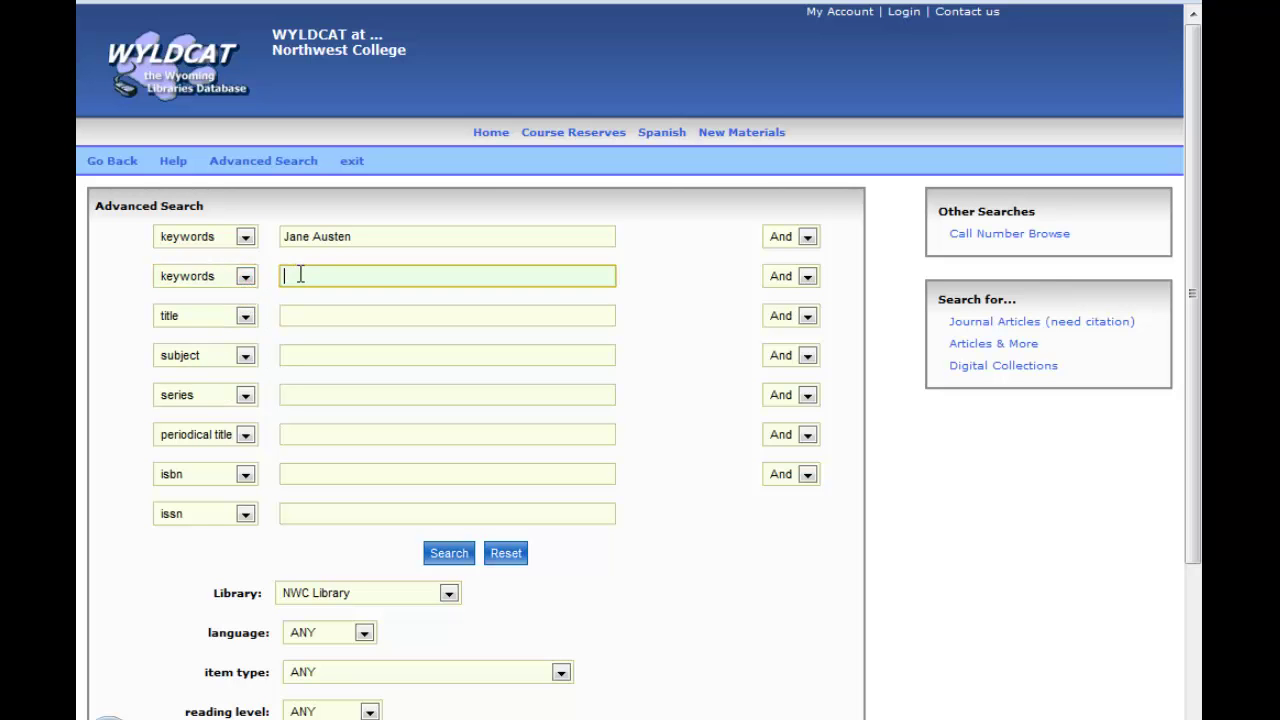
type("Sen")
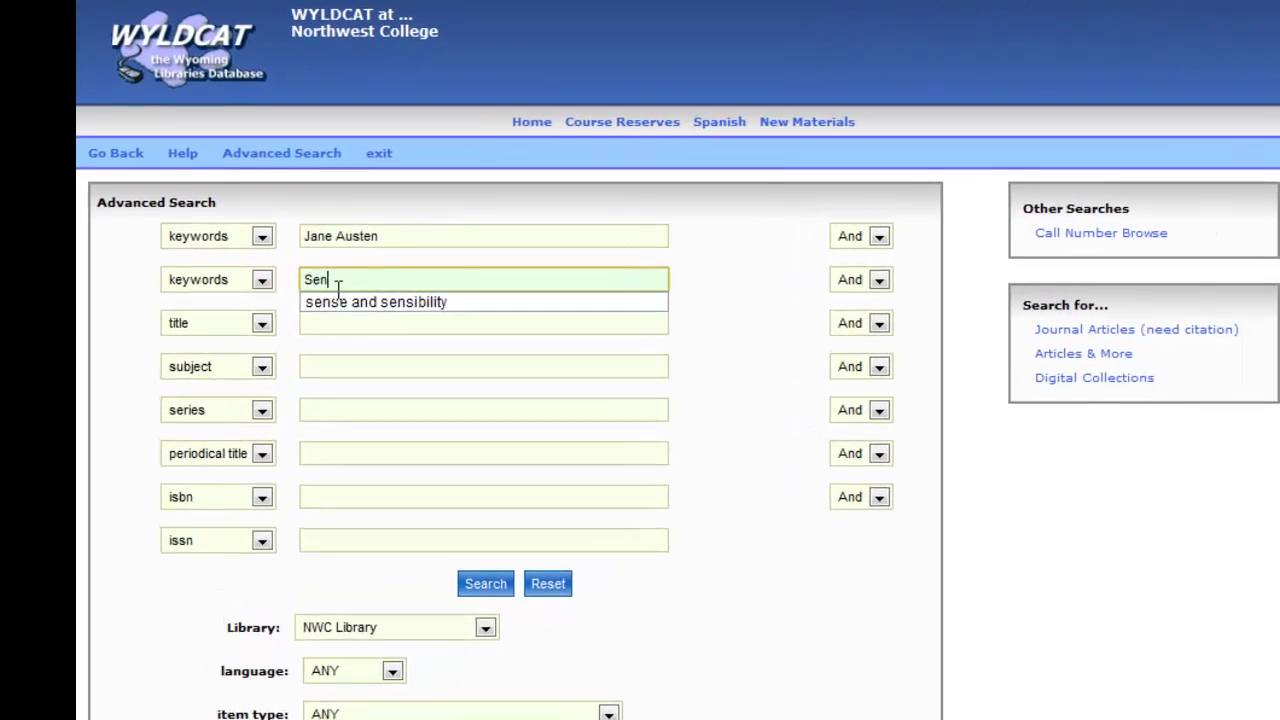
left_click(320, 302)
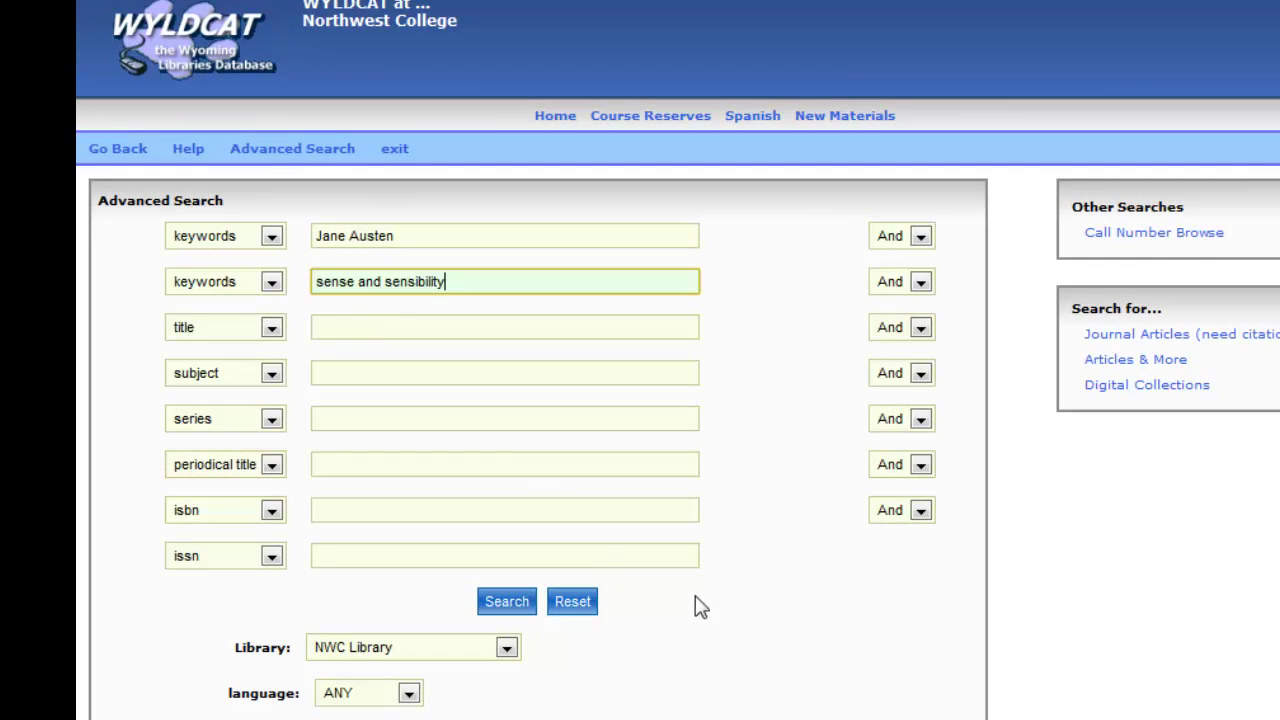
Check the library choices, run the catalog search with NWC Library selected and look through the results.
left_click(506, 650)
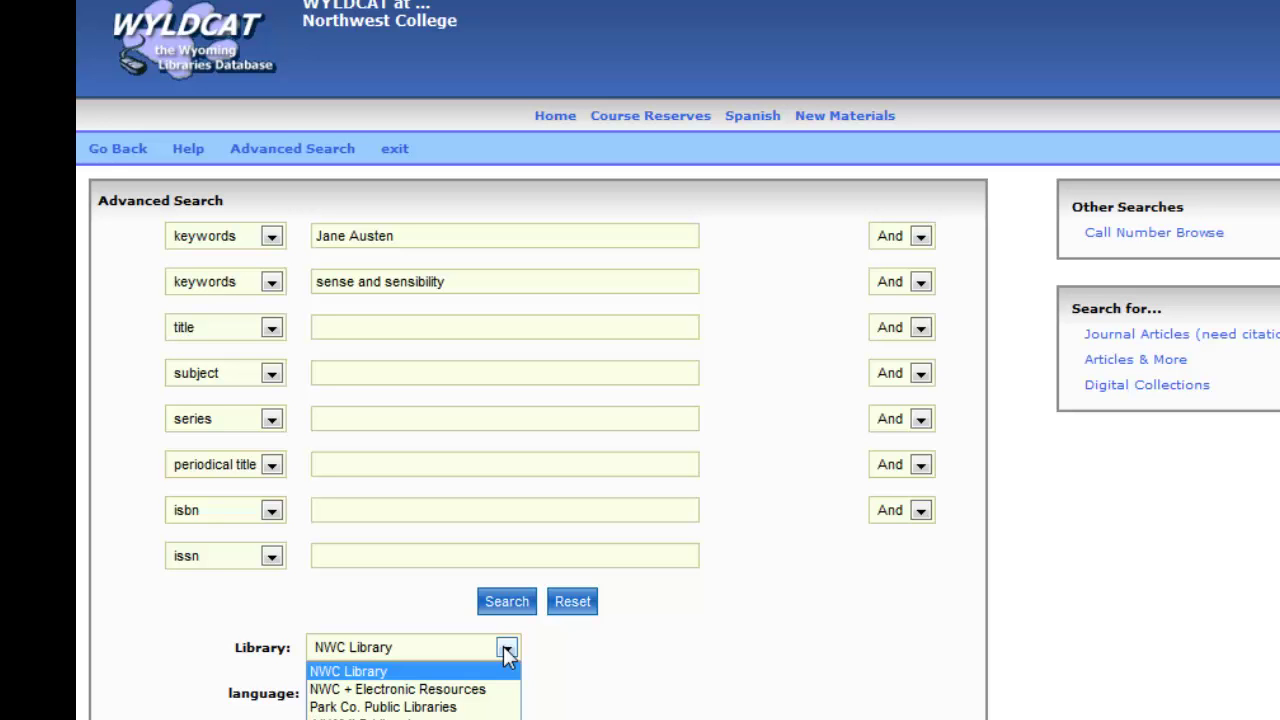
left_click(506, 606)
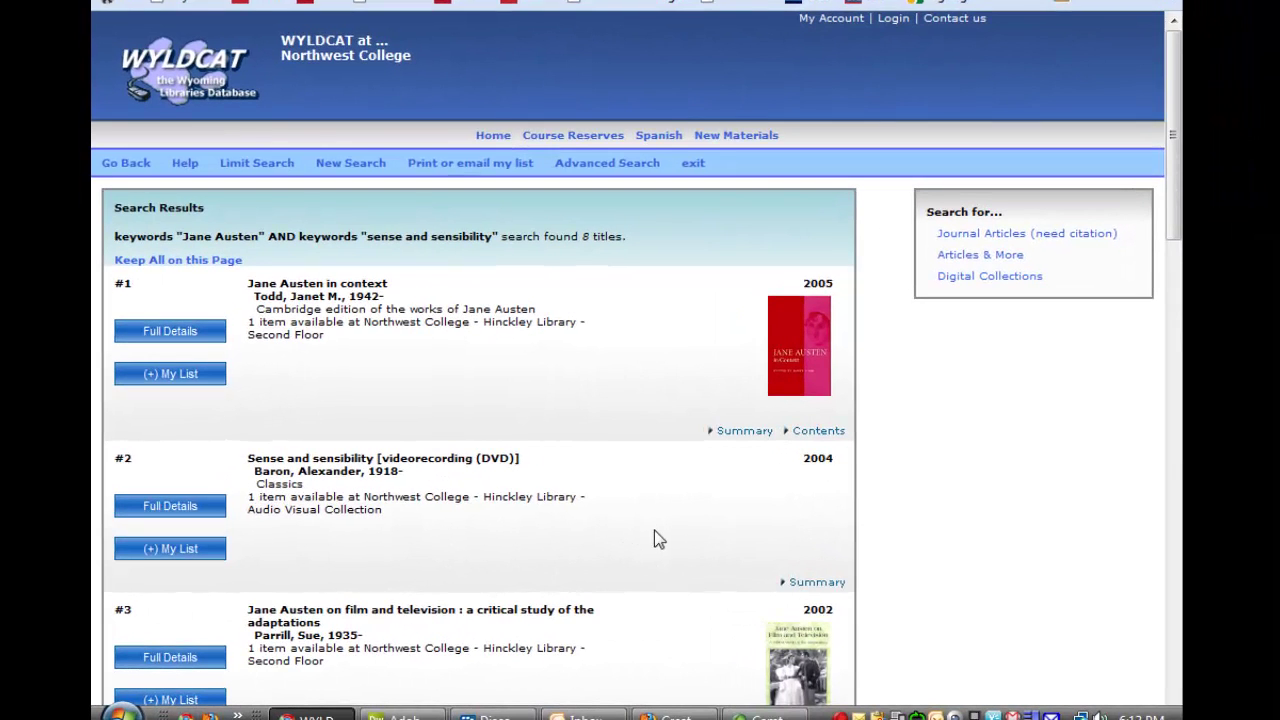
scroll(654, 530, "down", 3)
scroll(655, 532, "down", 17)
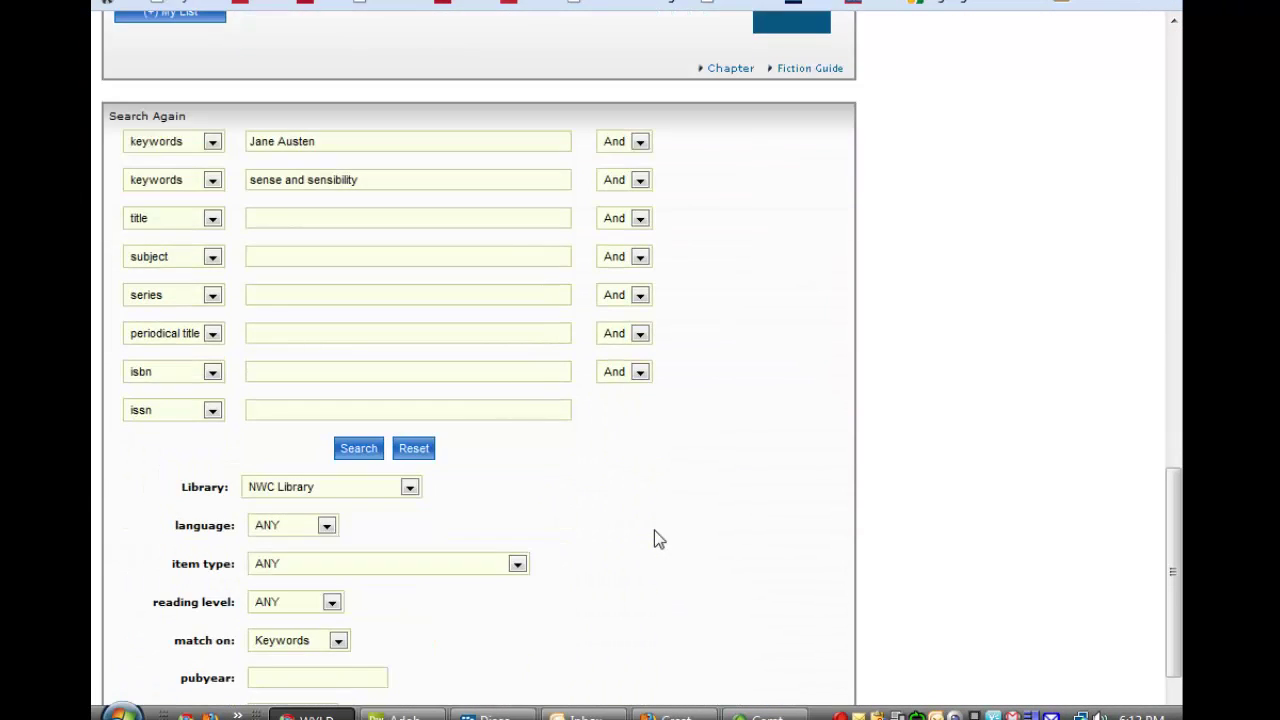
scroll(654, 530, "up", 20)
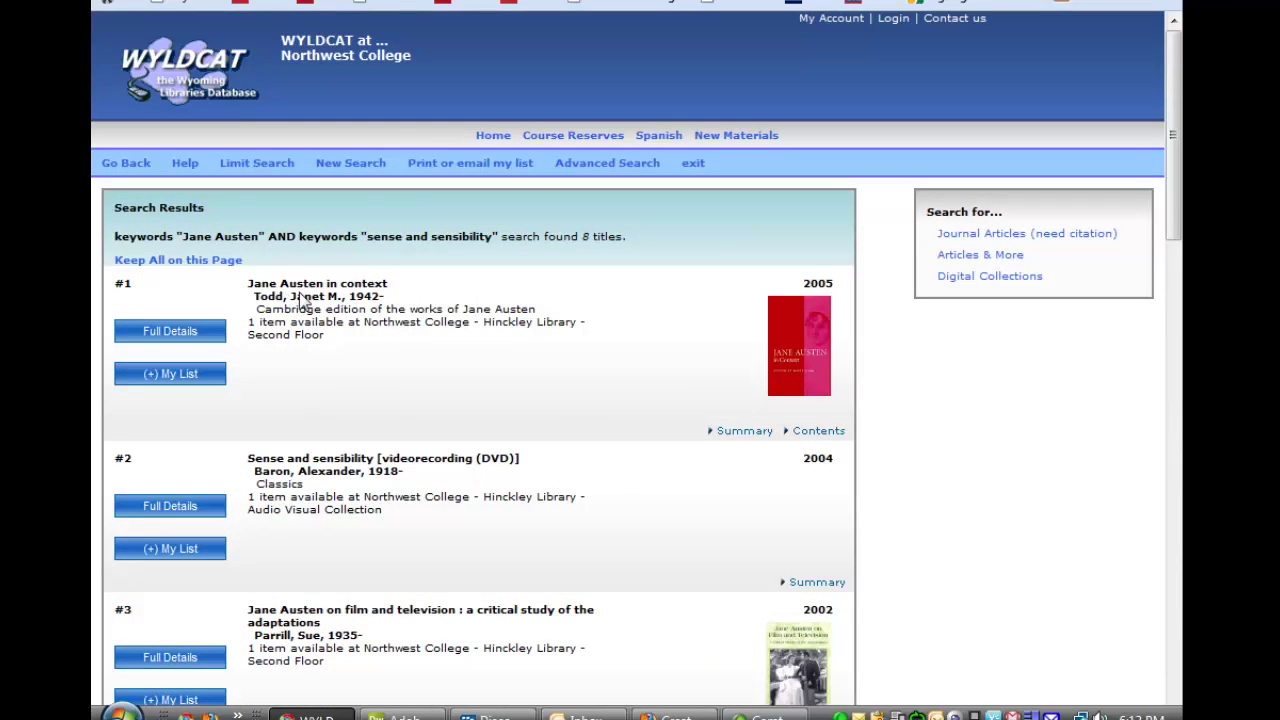
Open the full details of "Jane Austen in context" and look through its summary and table of contents.
left_click(169, 334)
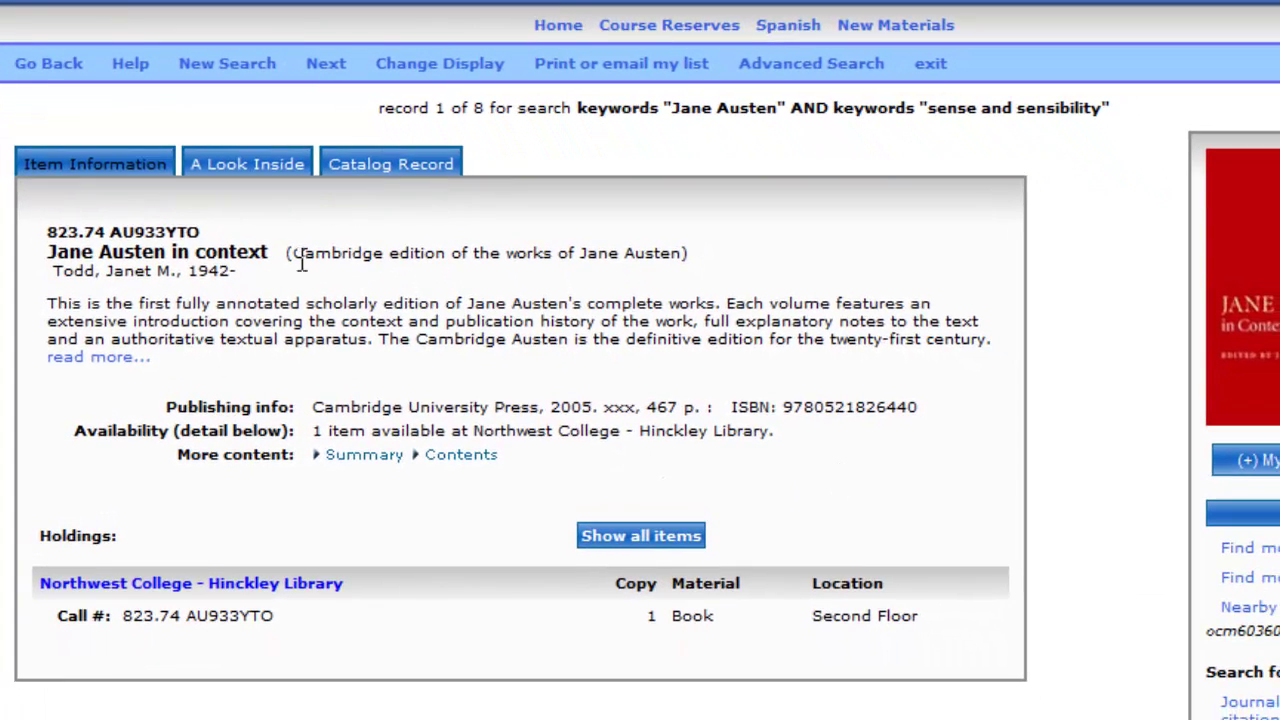
left_click(242, 168)
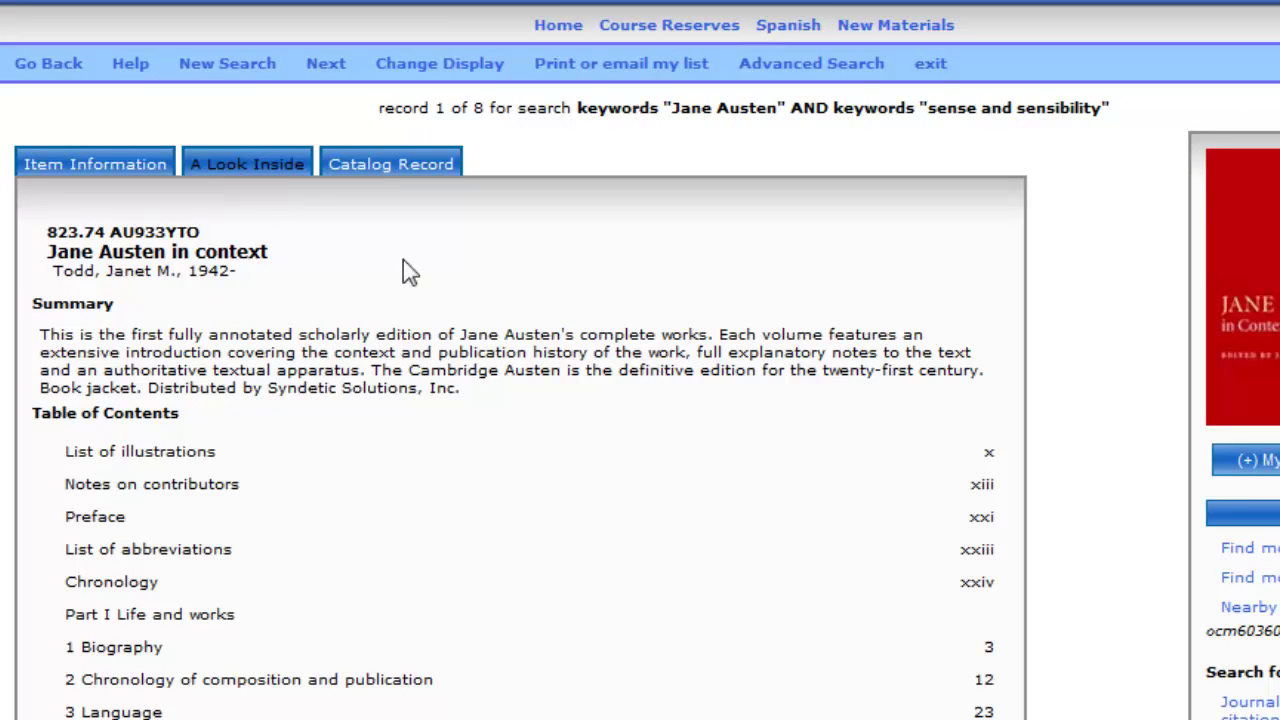
scroll(550, 374, "down", 10)
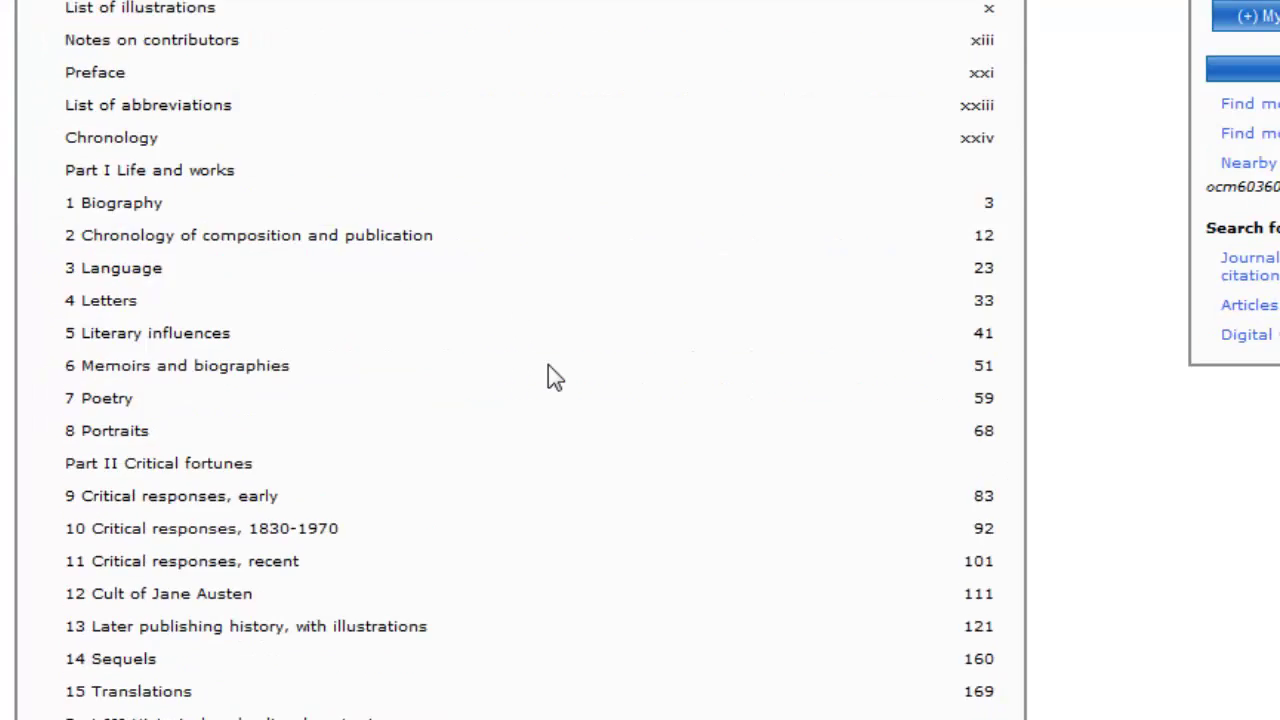
scroll(549, 366, "up", 10)
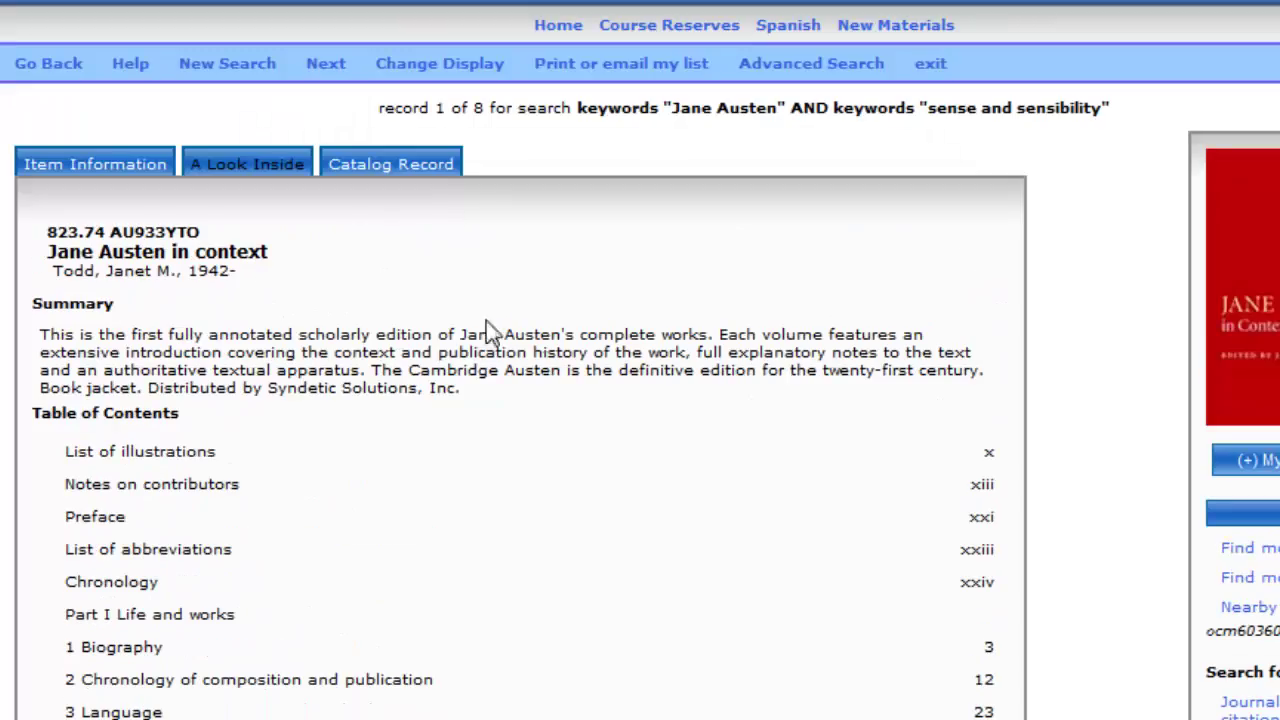
View the catalog record of "Jane Austen in context", including its contents, summary and subject terms.
left_click(402, 170)
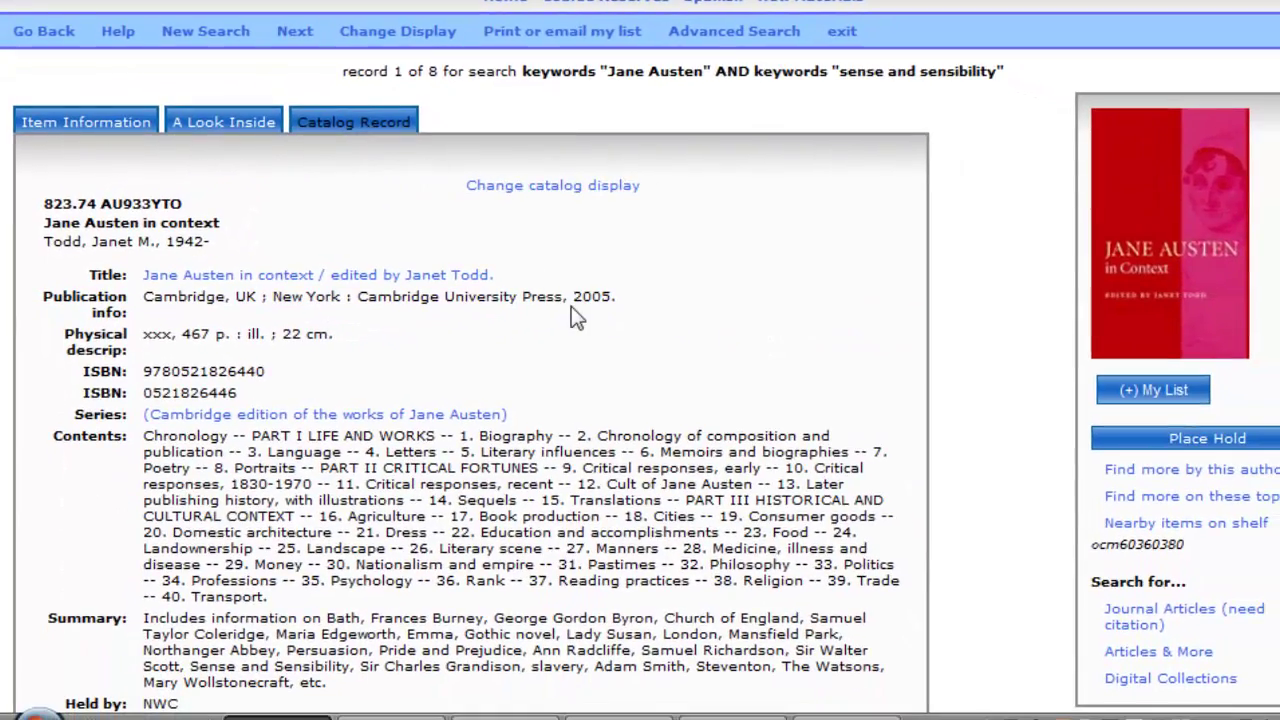
scroll(571, 306, "down", 4)
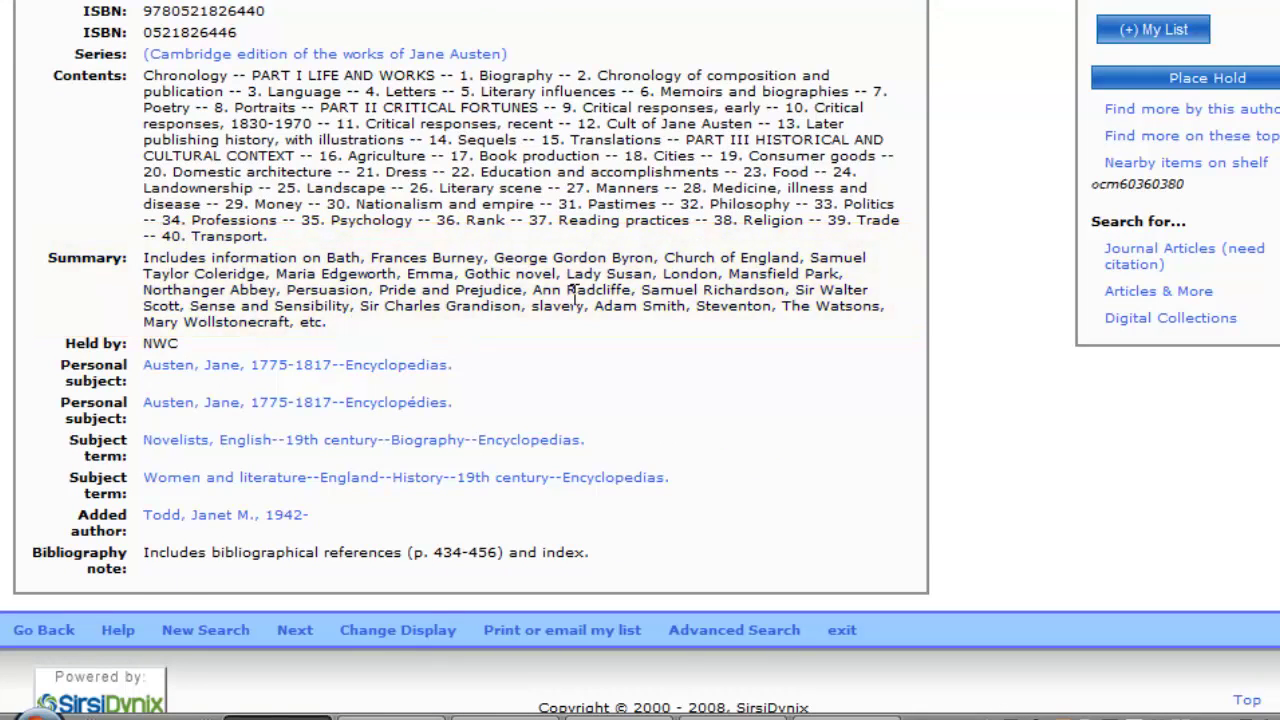
scroll(574, 292, "up", 3)
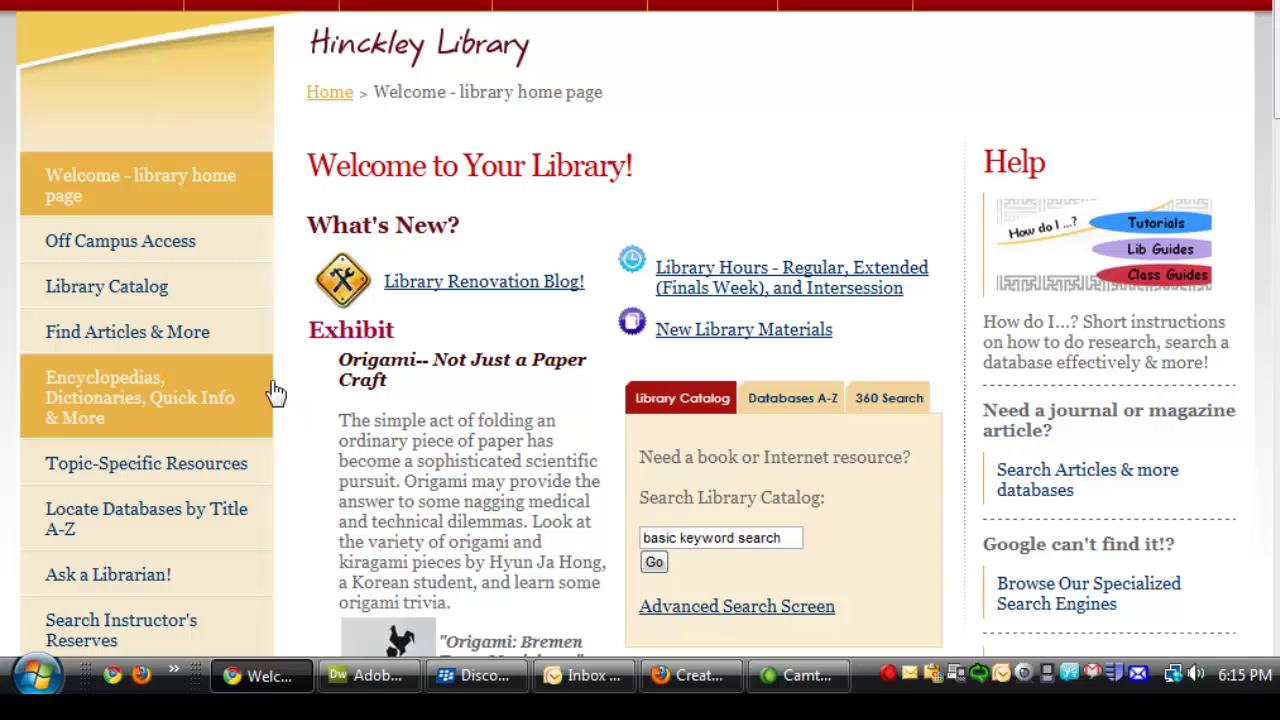
Find Ebrary's Academic Complete under E in the library's A-Z list of databases and open it.
left_click(182, 345)
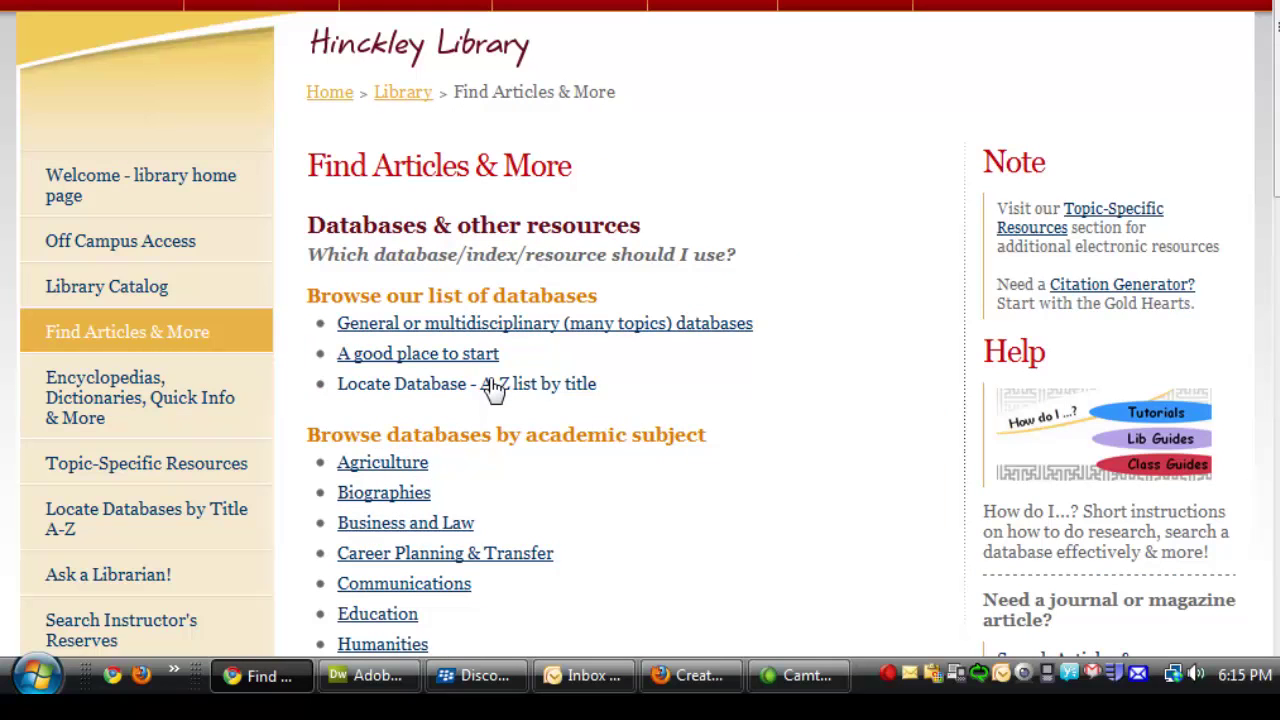
left_click(495, 387)
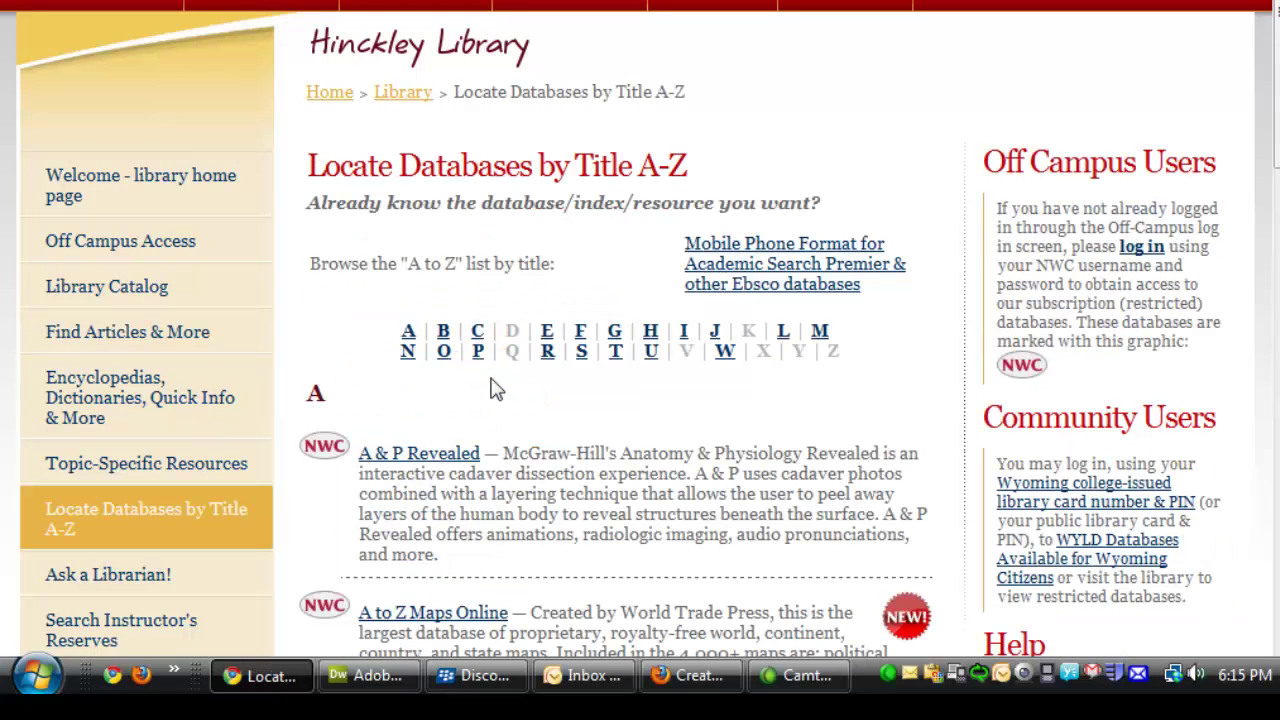
left_click(547, 333)
scroll(631, 452, "down", 3)
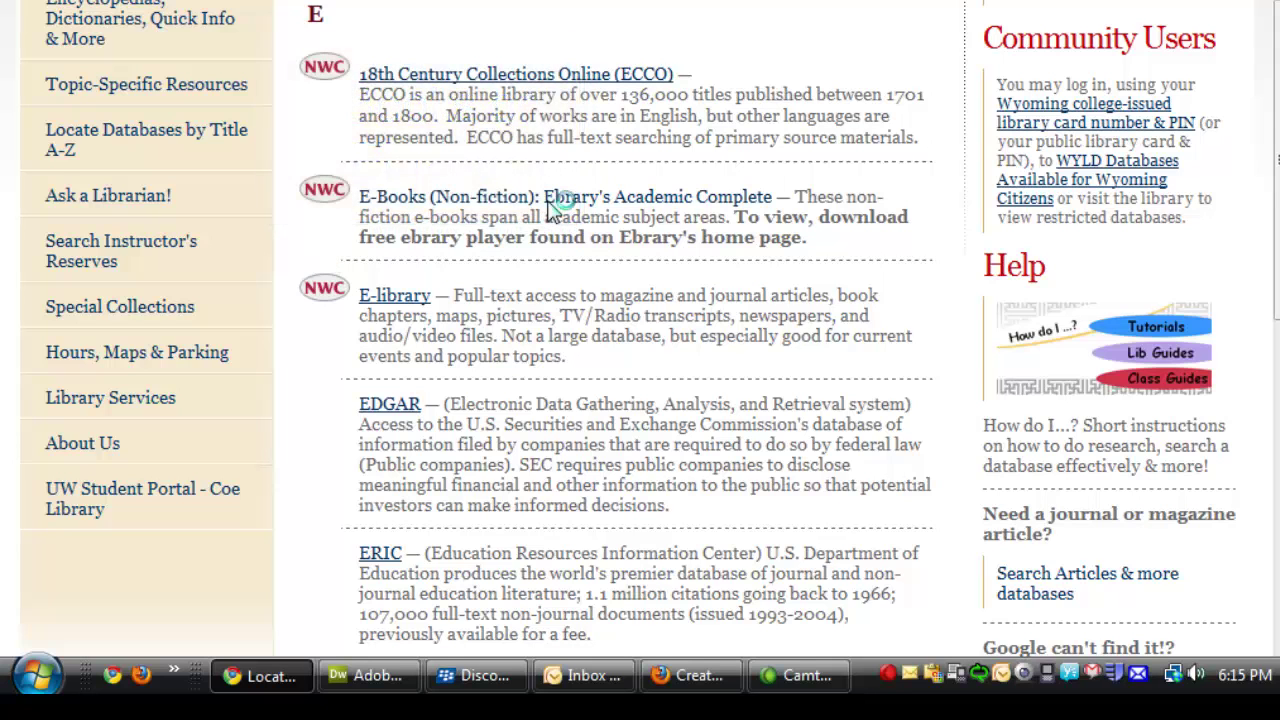
left_click(550, 203)
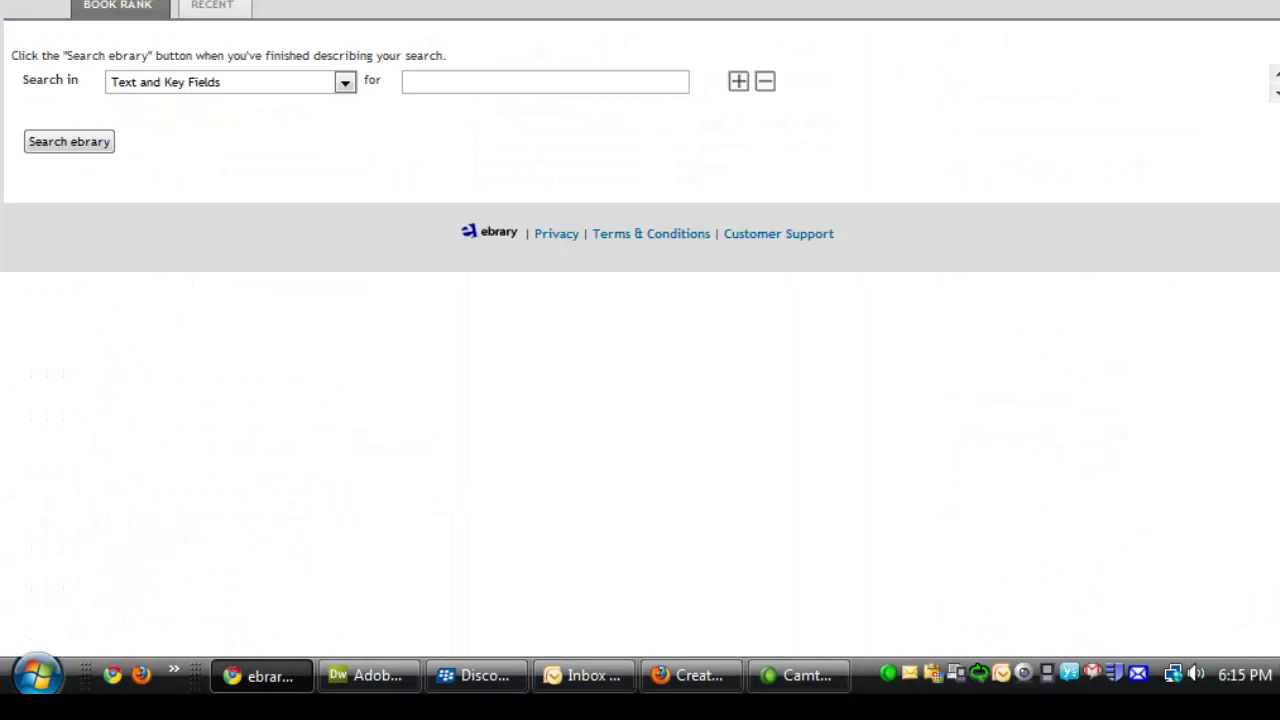
Search ebrary's text and key fields for "Jane Austen" combined with "Sense and Sensibility" on a second search line.
left_click(485, 82)
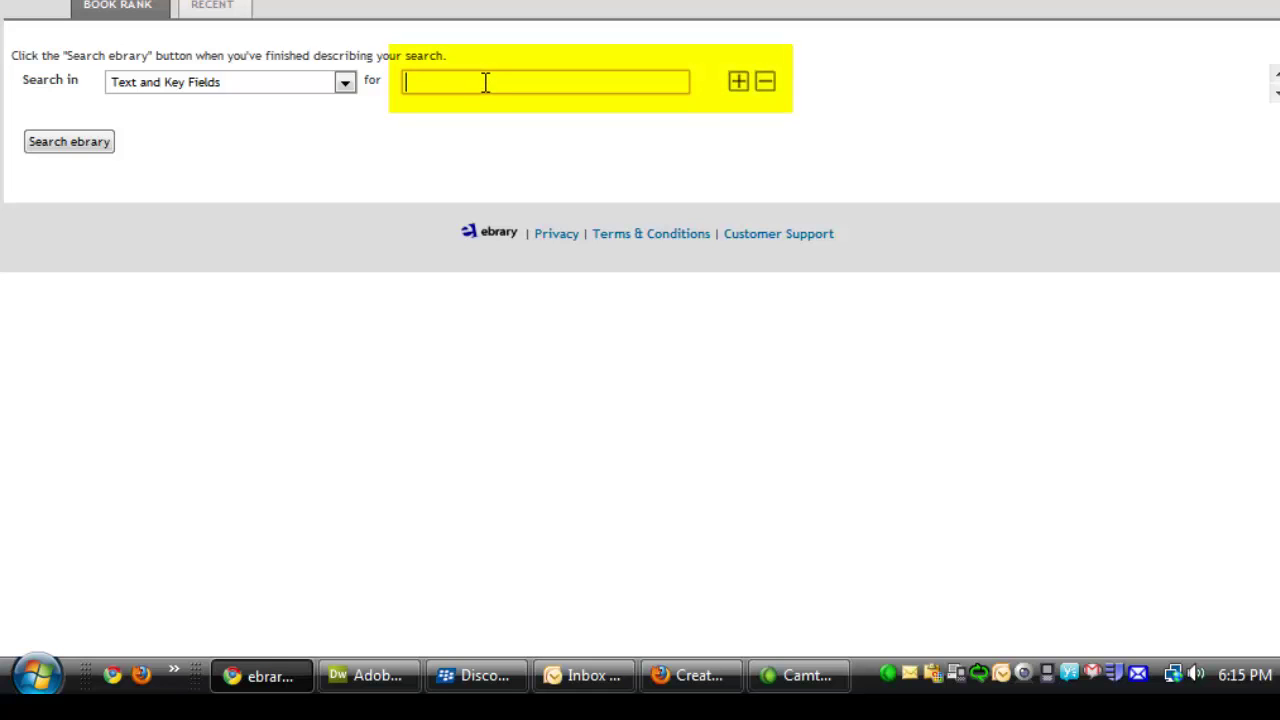
type("Jan")
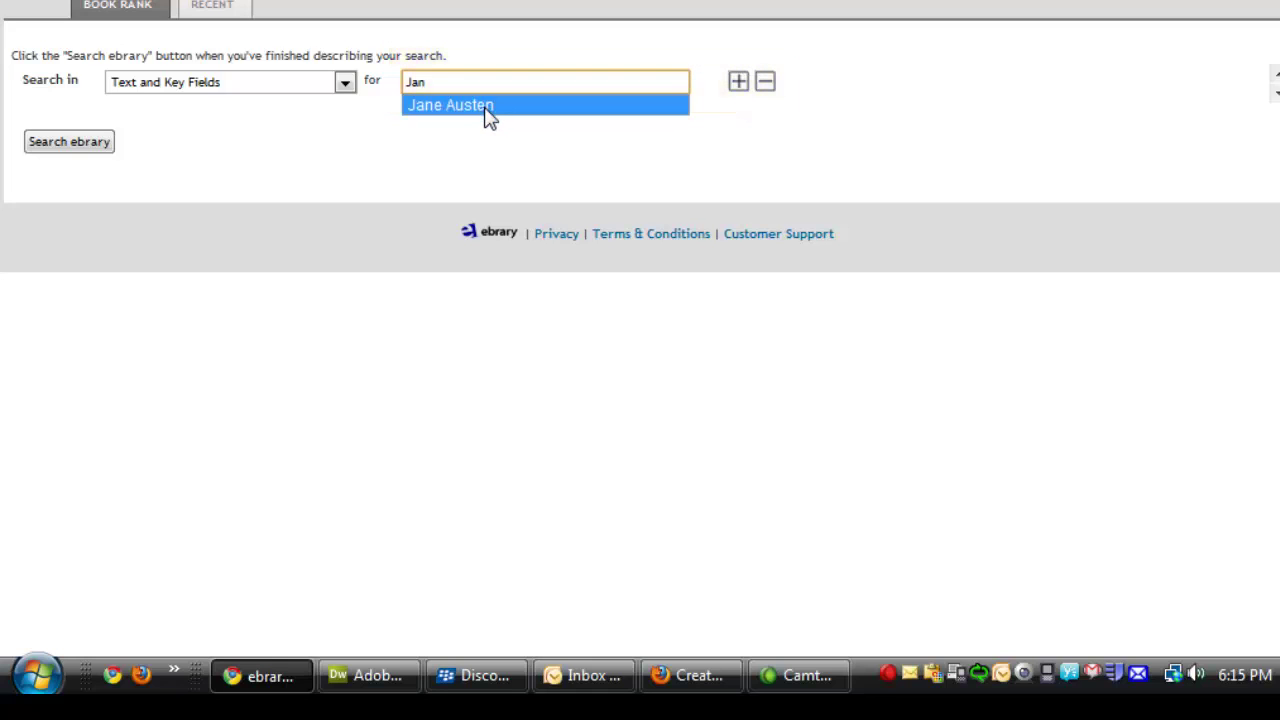
left_click(487, 112)
left_click(738, 82)
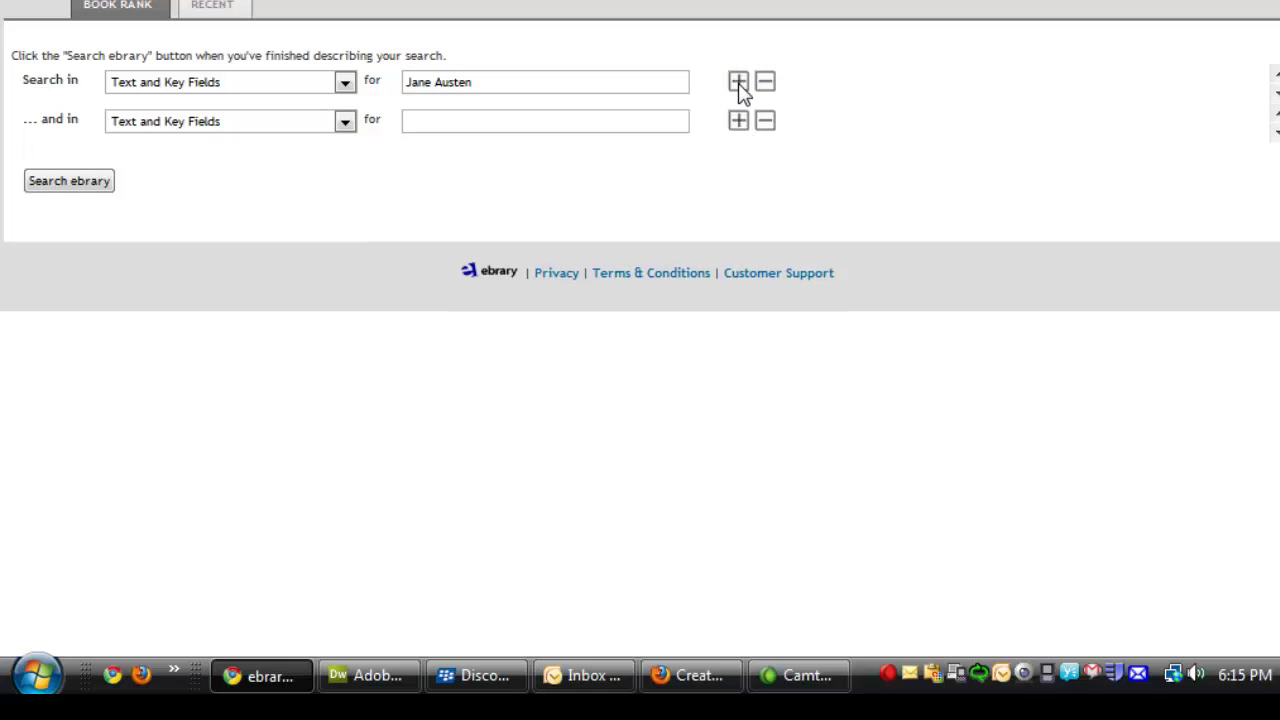
left_click(471, 122)
type("s")
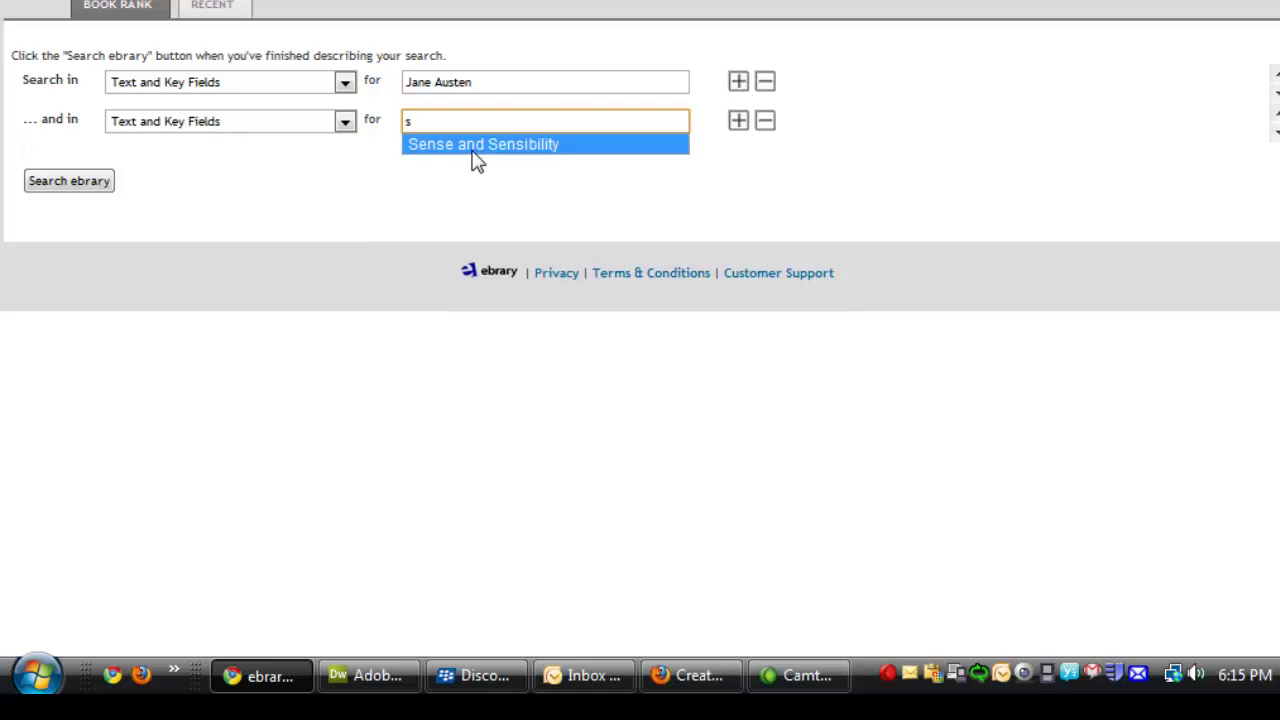
left_click(474, 148)
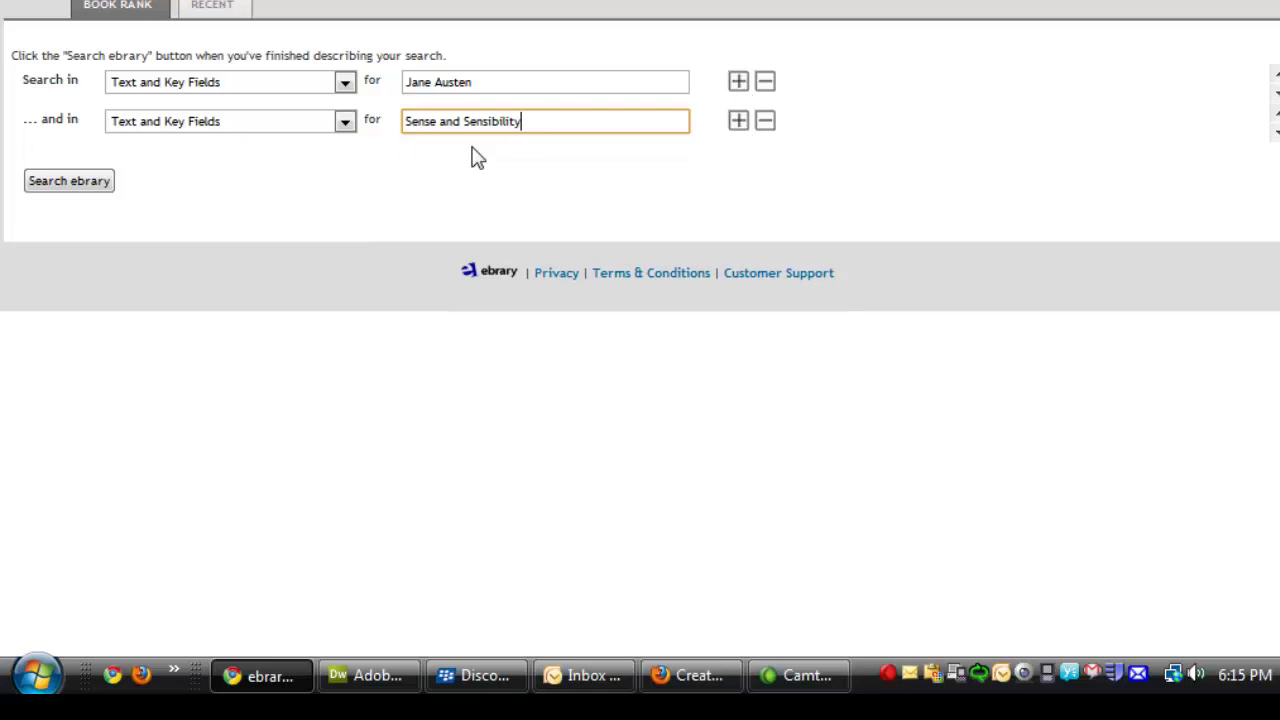
left_click(55, 188)
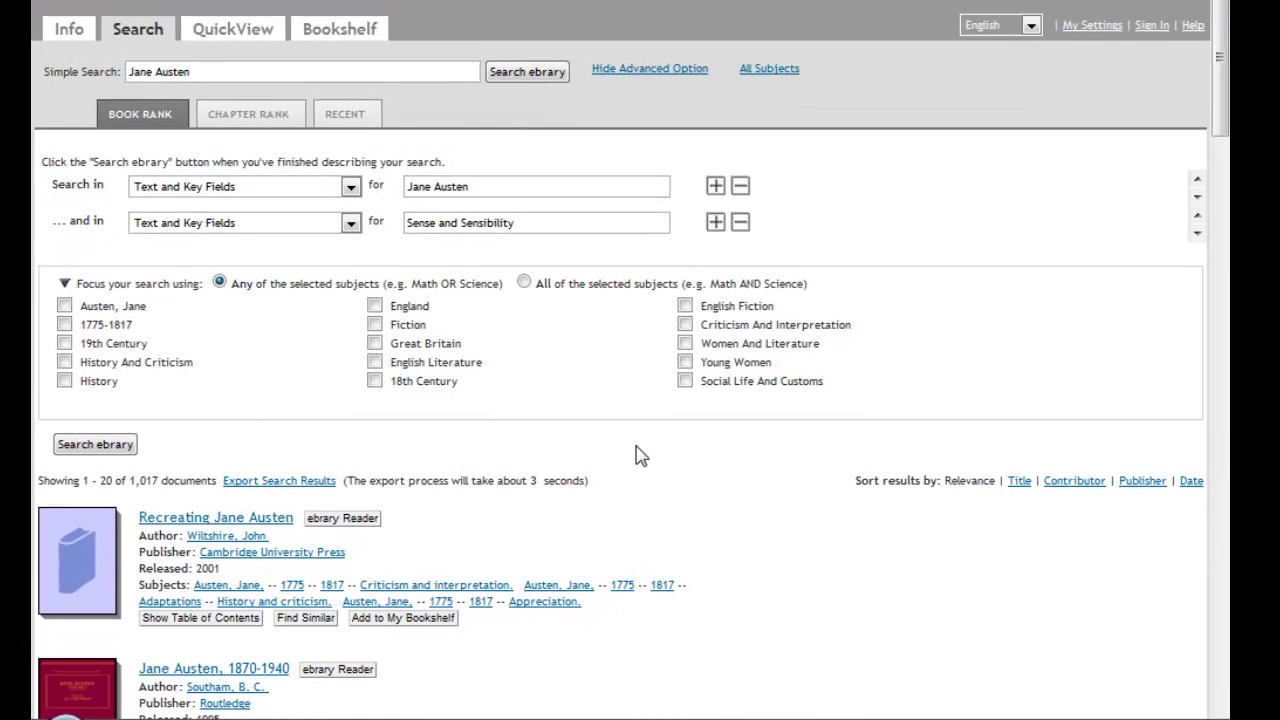
Examine the titles, authors and subjects of the e-books in the ebrary search results.
scroll(641, 456, "down", 3)
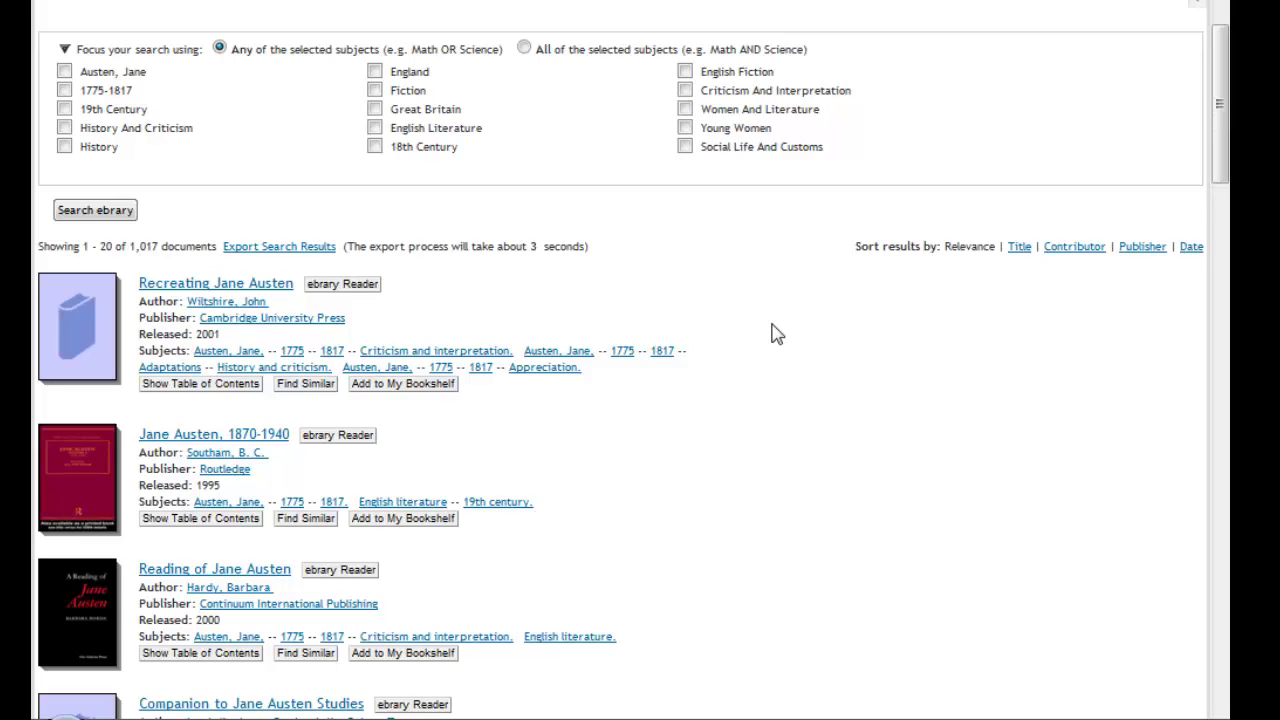
scroll(777, 334, "down", 1)
scroll(777, 334, "down", 1)
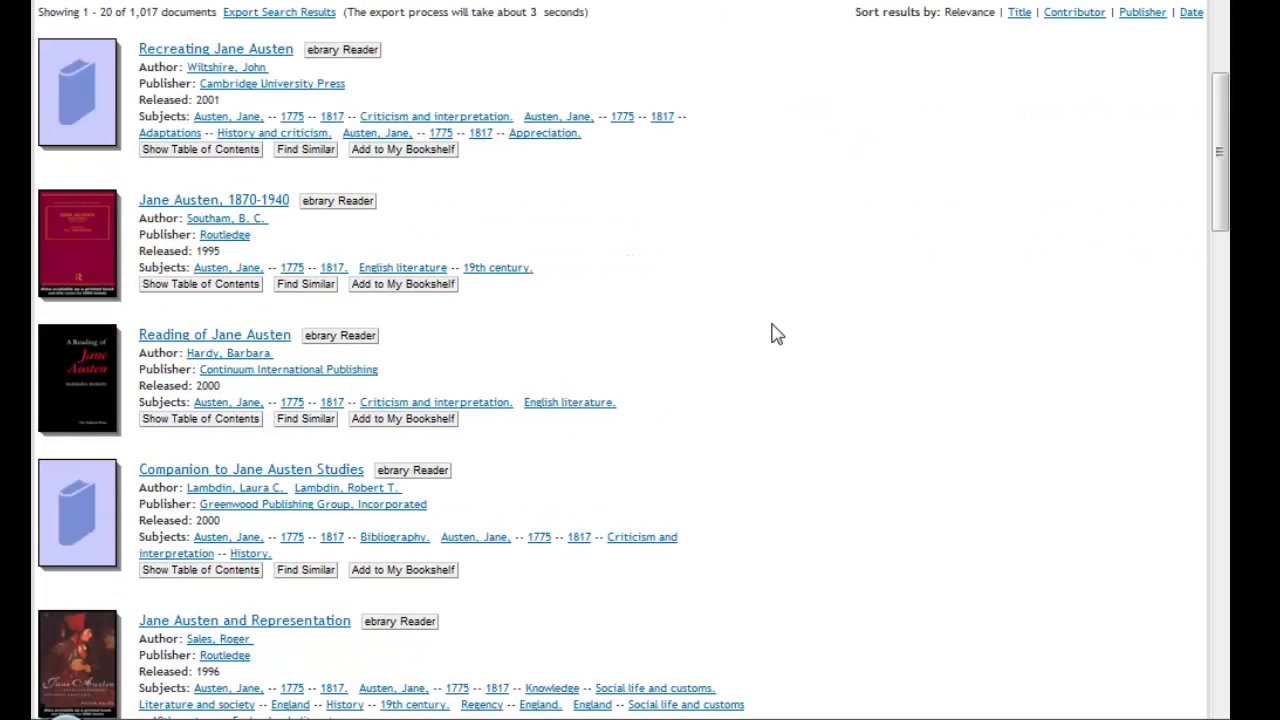
scroll(777, 334, "down", 1)
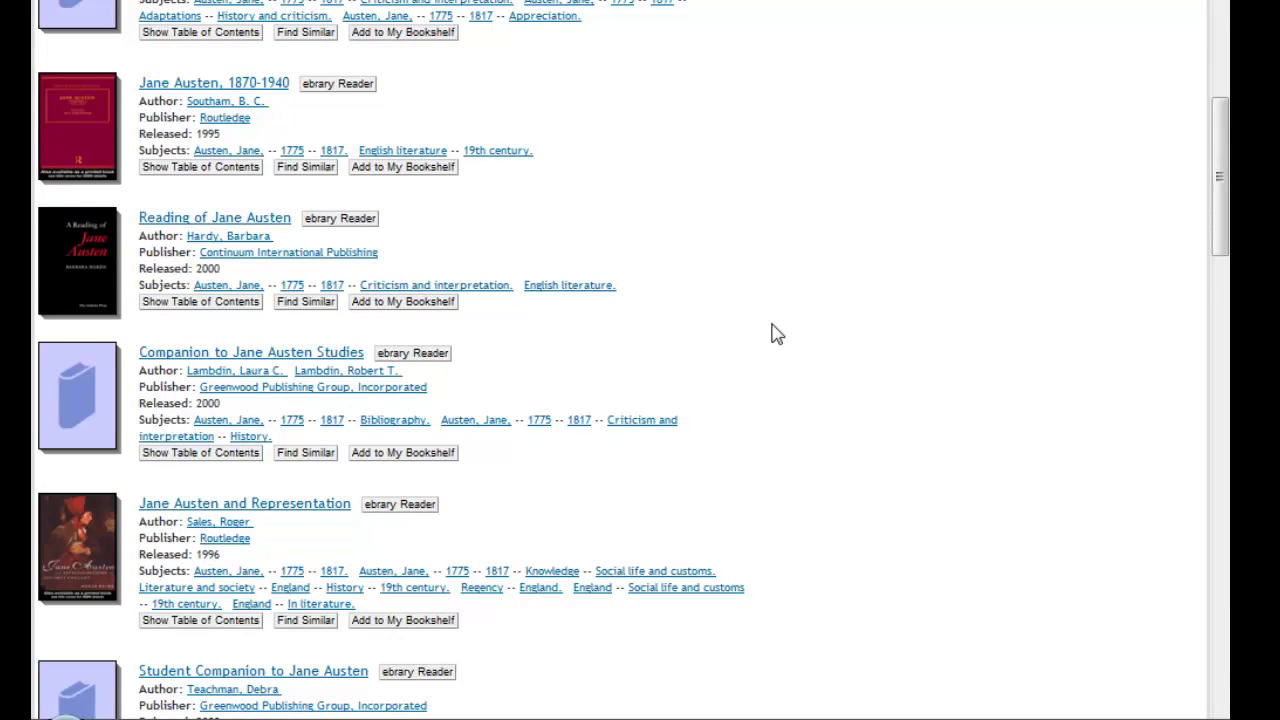
scroll(777, 334, "down", 1)
scroll(777, 334, "down", 2)
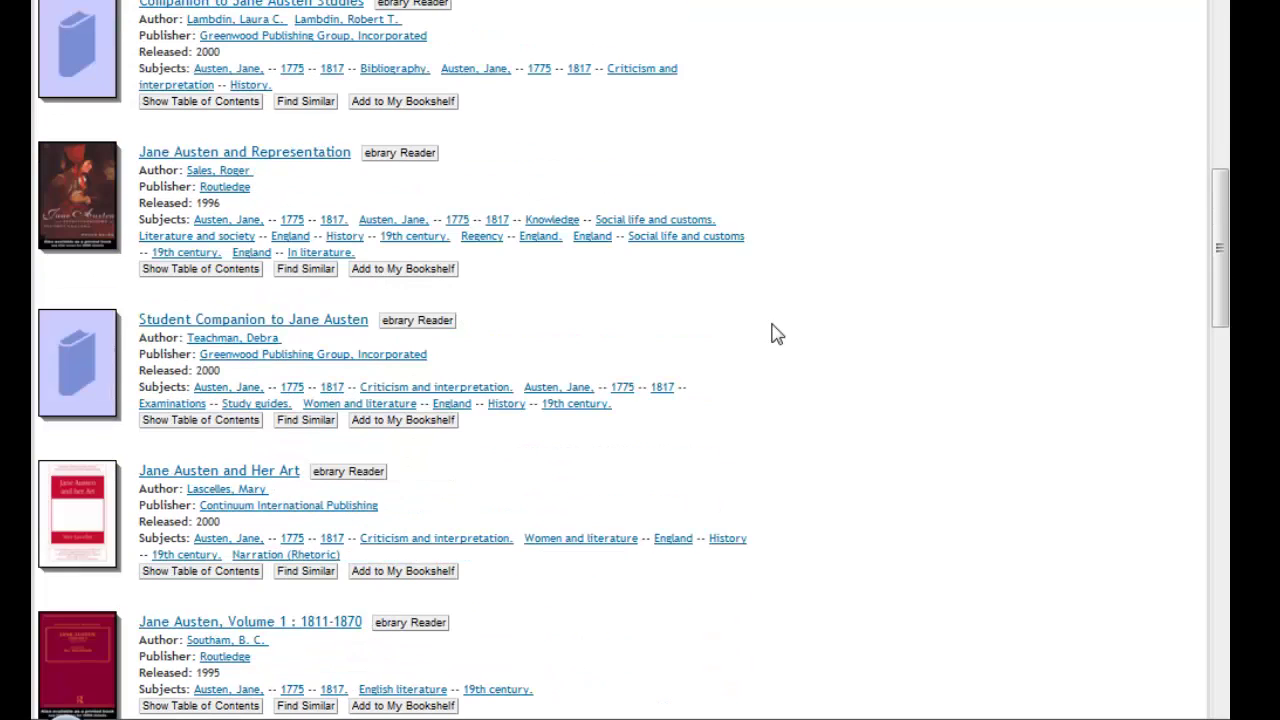
scroll(777, 334, "down", 1)
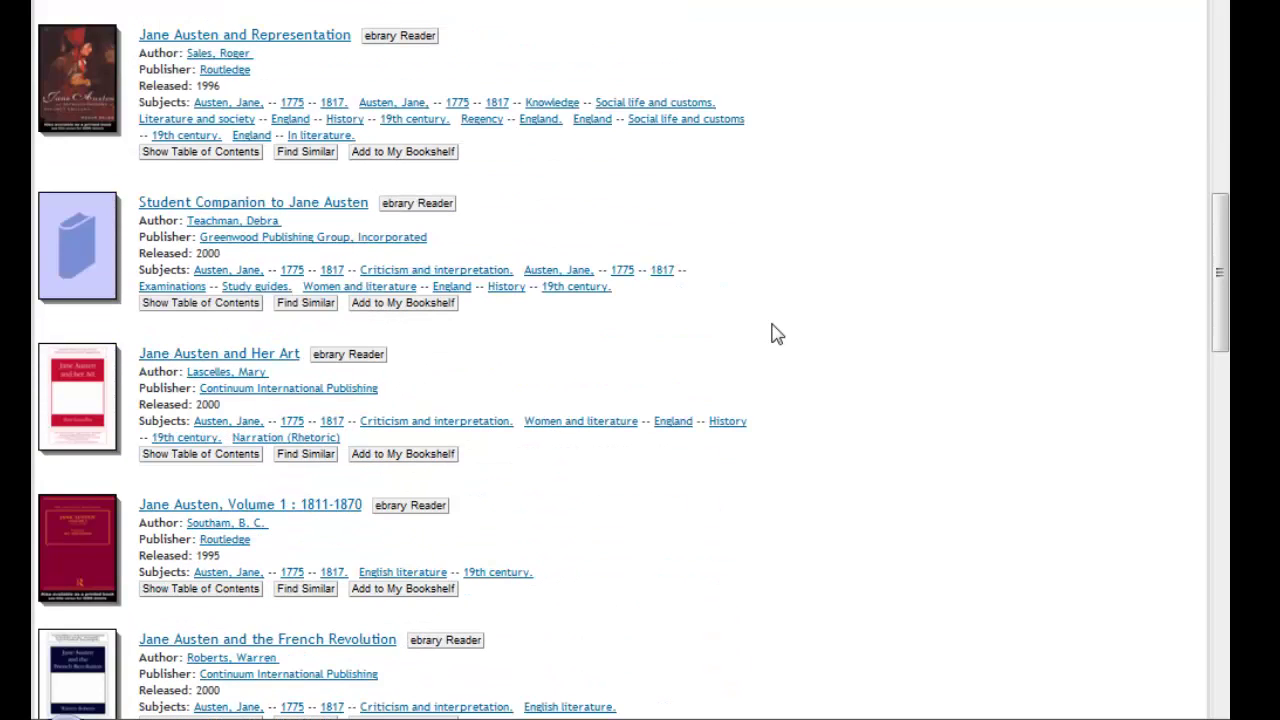
scroll(777, 334, "down", 2)
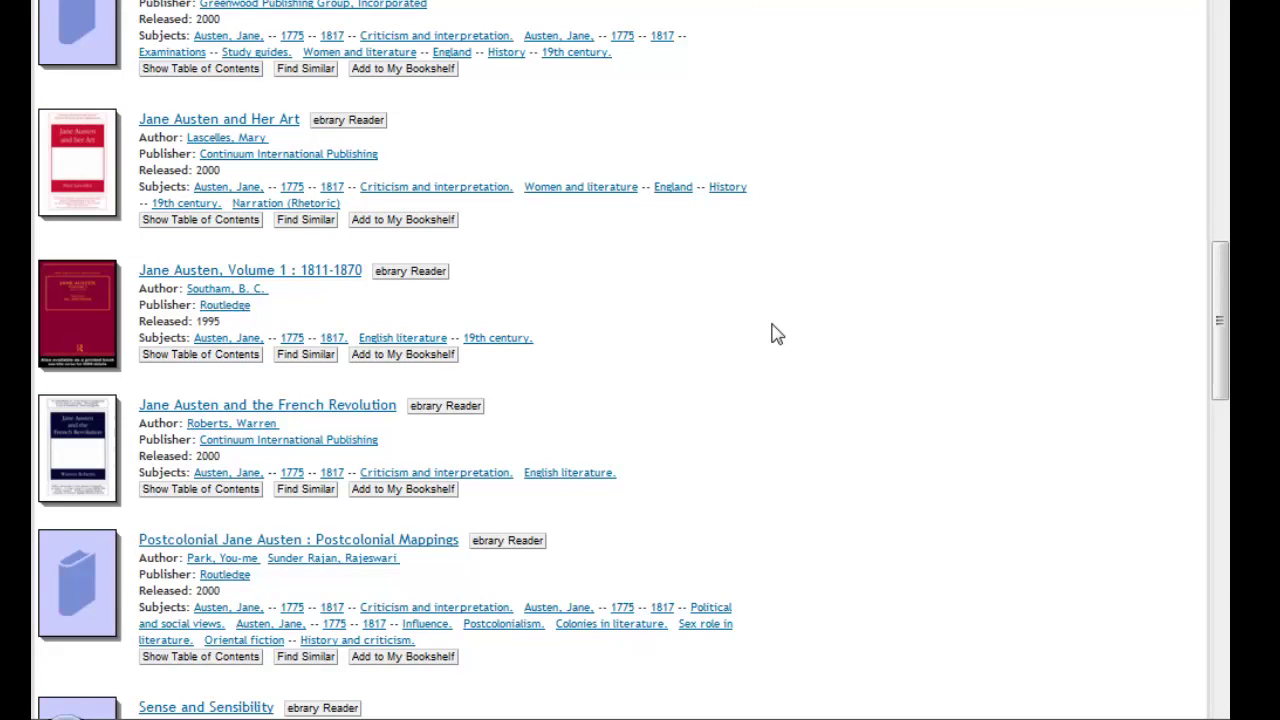
scroll(777, 334, "up", 4)
scroll(777, 334, "up", 2)
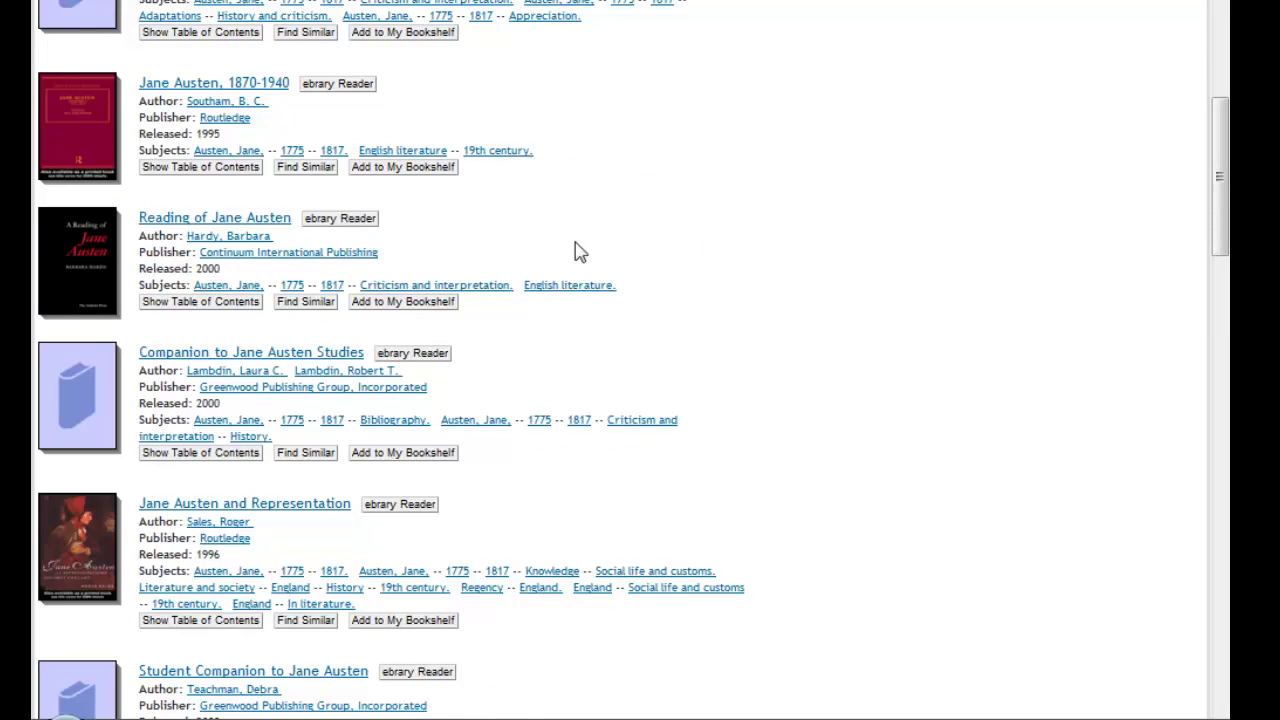
Open the e-book "Companion to Jane Austen Studies" and go to its Contents chapter.
left_click(282, 362)
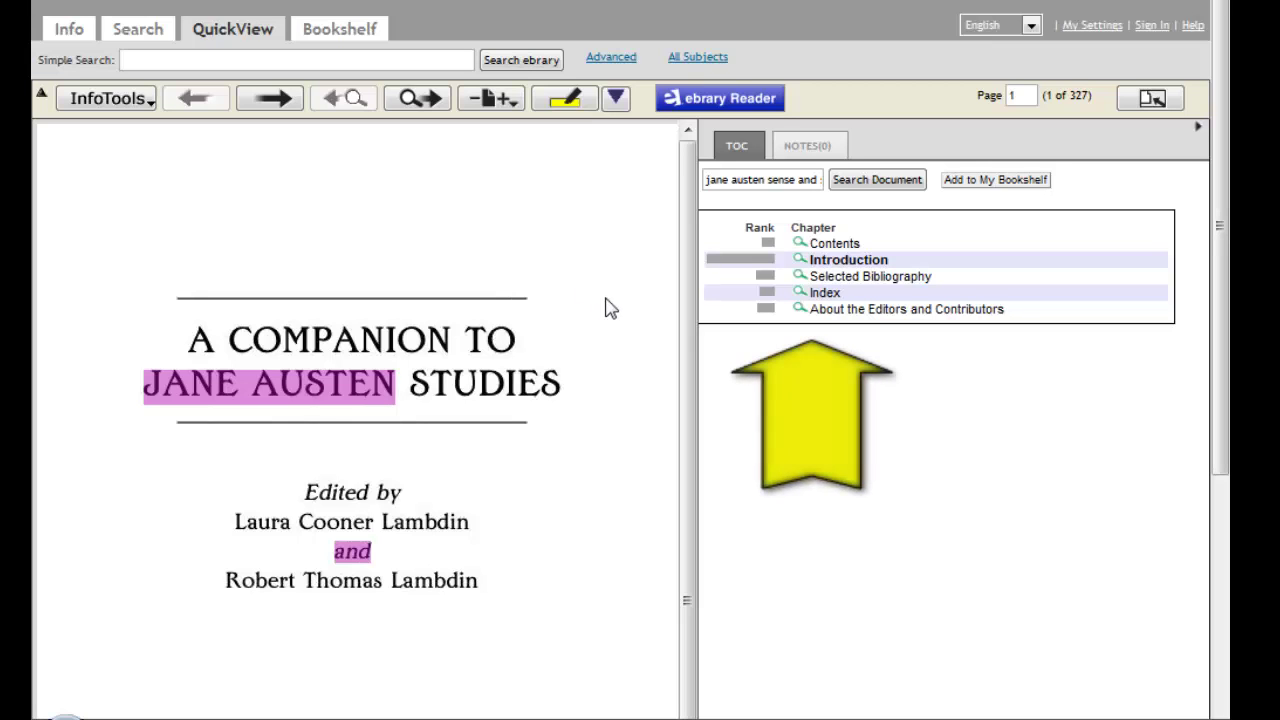
left_click(823, 245)
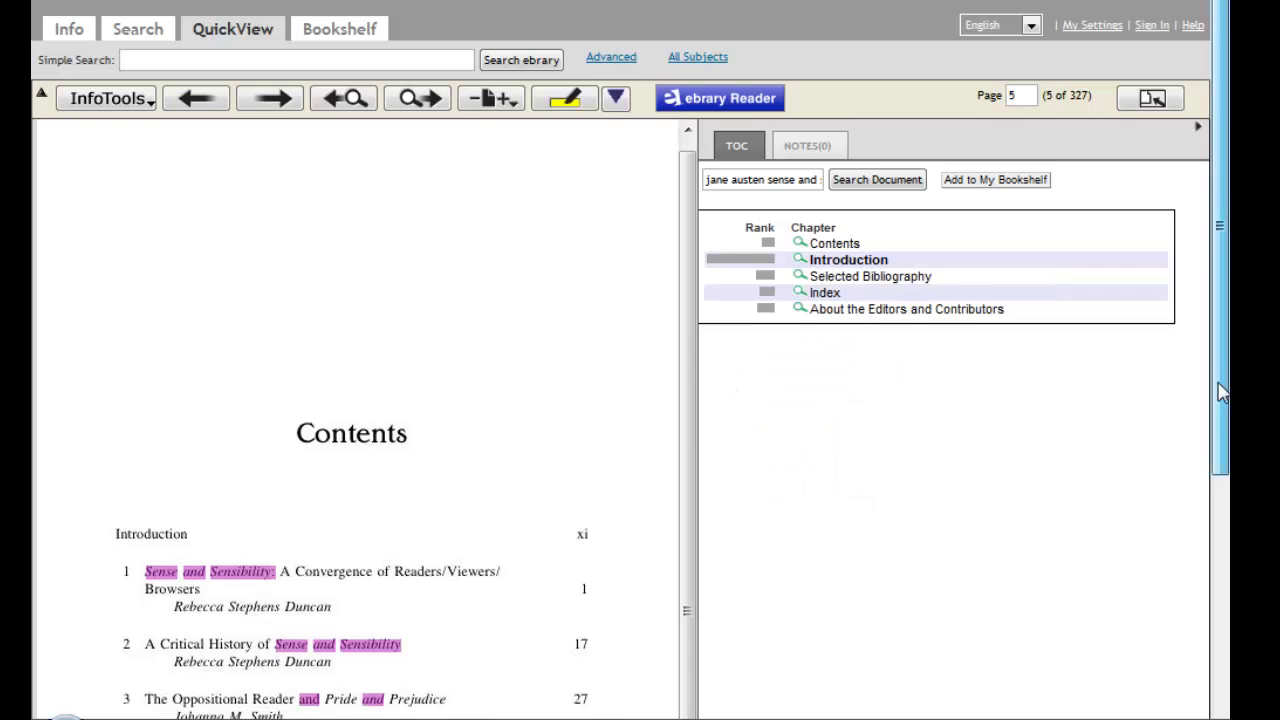
Read the chapter list of the e-book and go to page 13 for chapter 1 on Sense and Sensibility.
scroll(1222, 392, "down", 4)
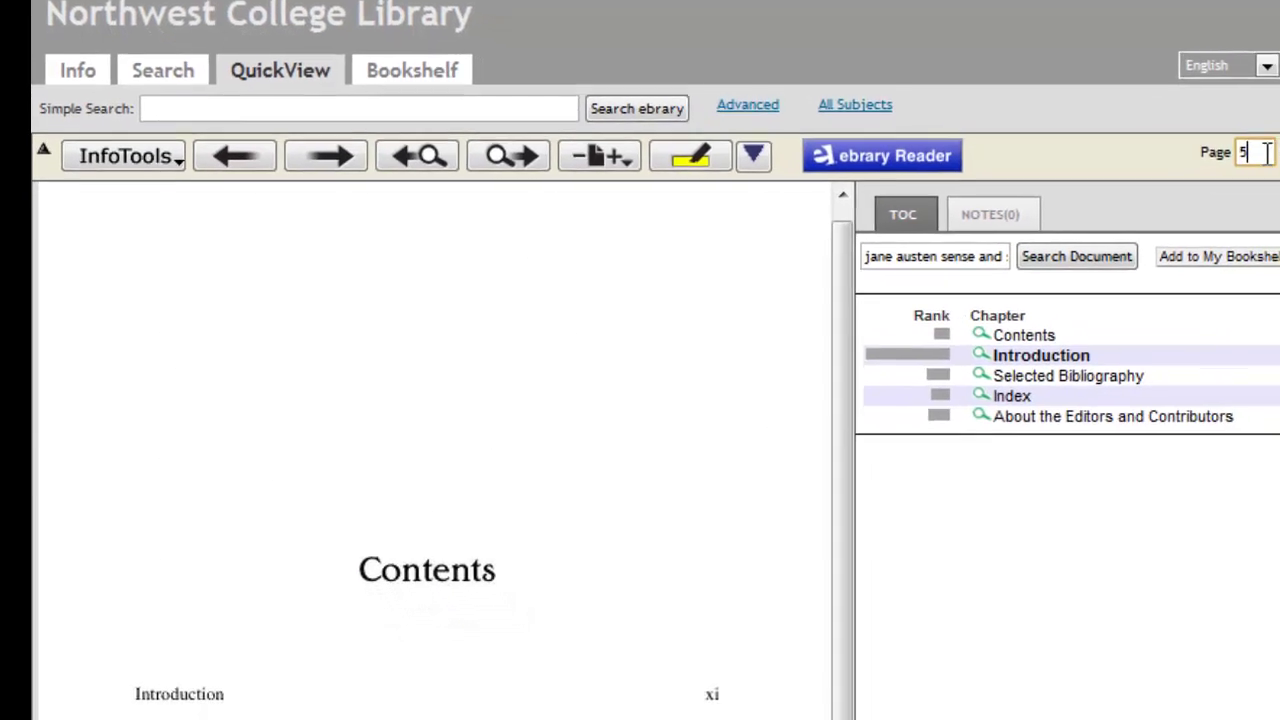
left_click_drag(1265, 152, 1107, 142)
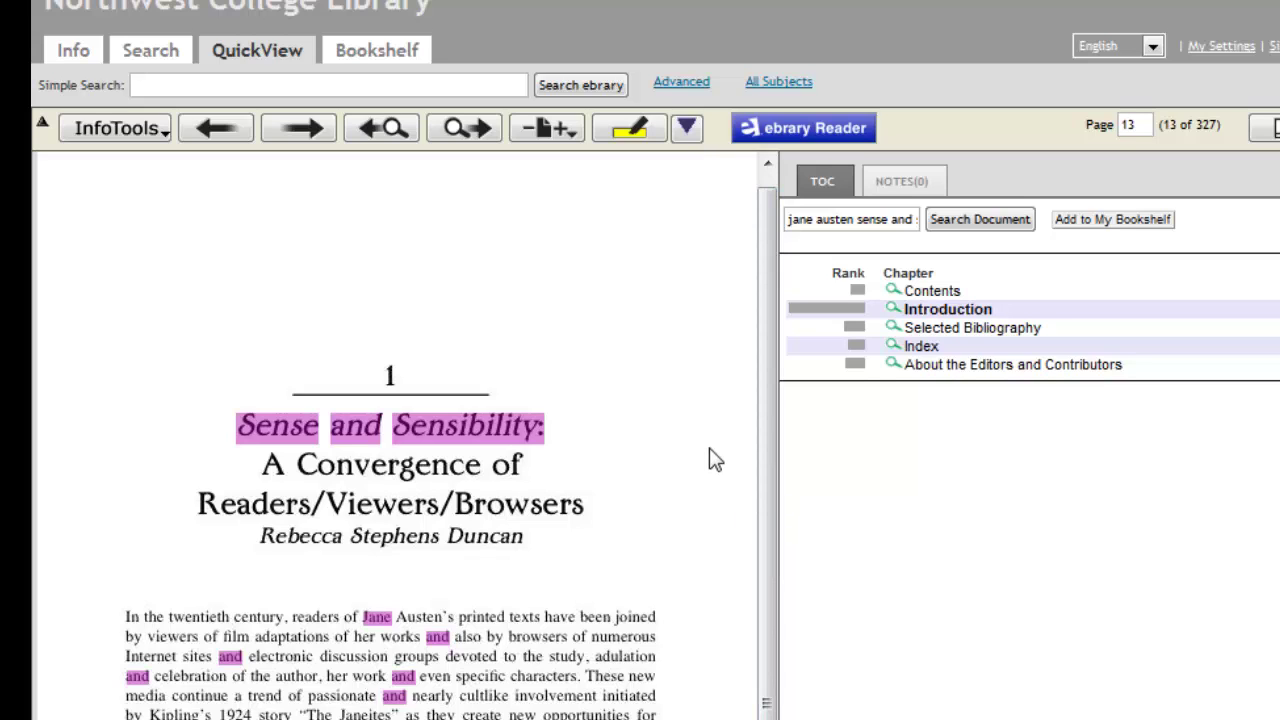
Go to the e-book's Index chapter and read the Jane Austen entries on its first page.
left_click(918, 350)
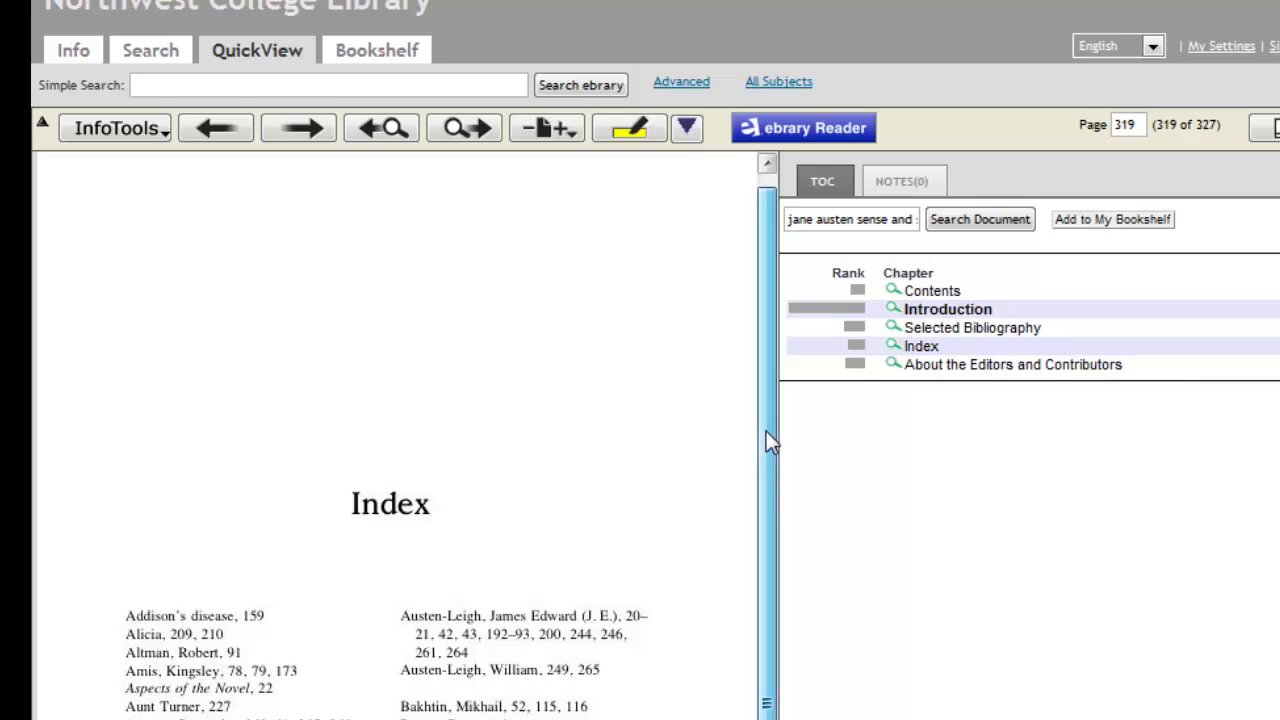
scroll(717, 643, "down", 5)
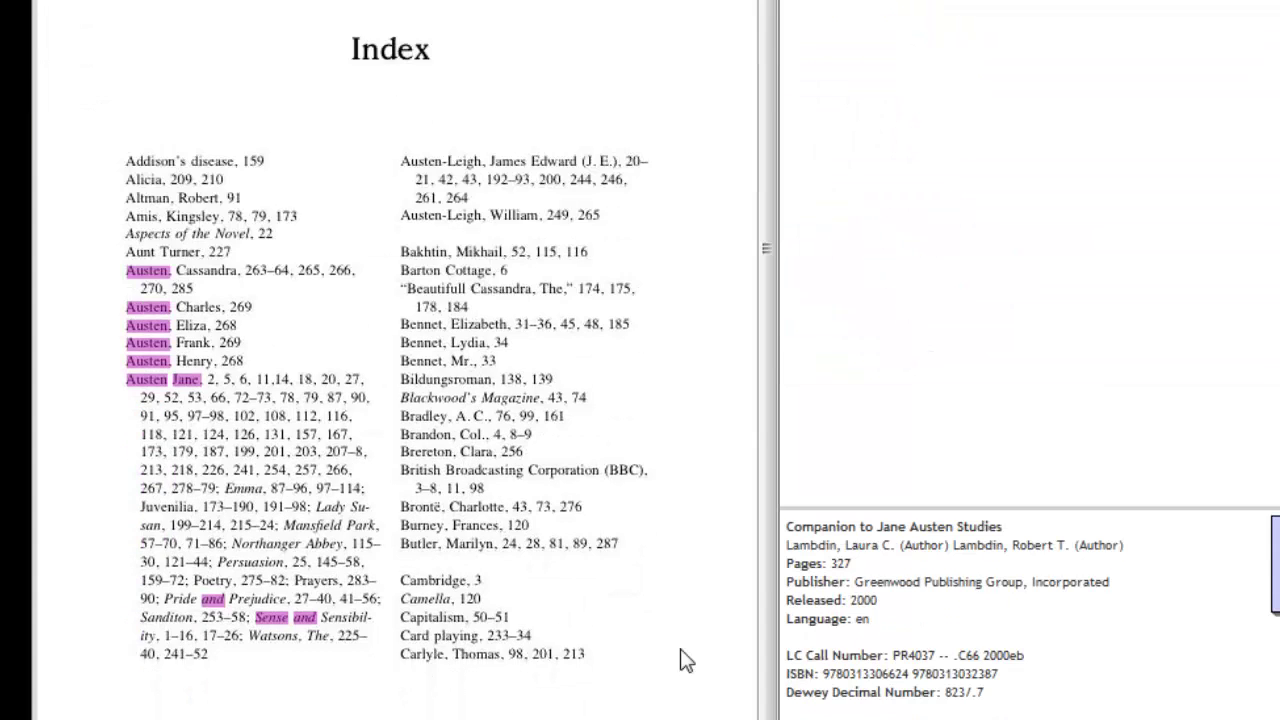
scroll(686, 660, "up", 5)
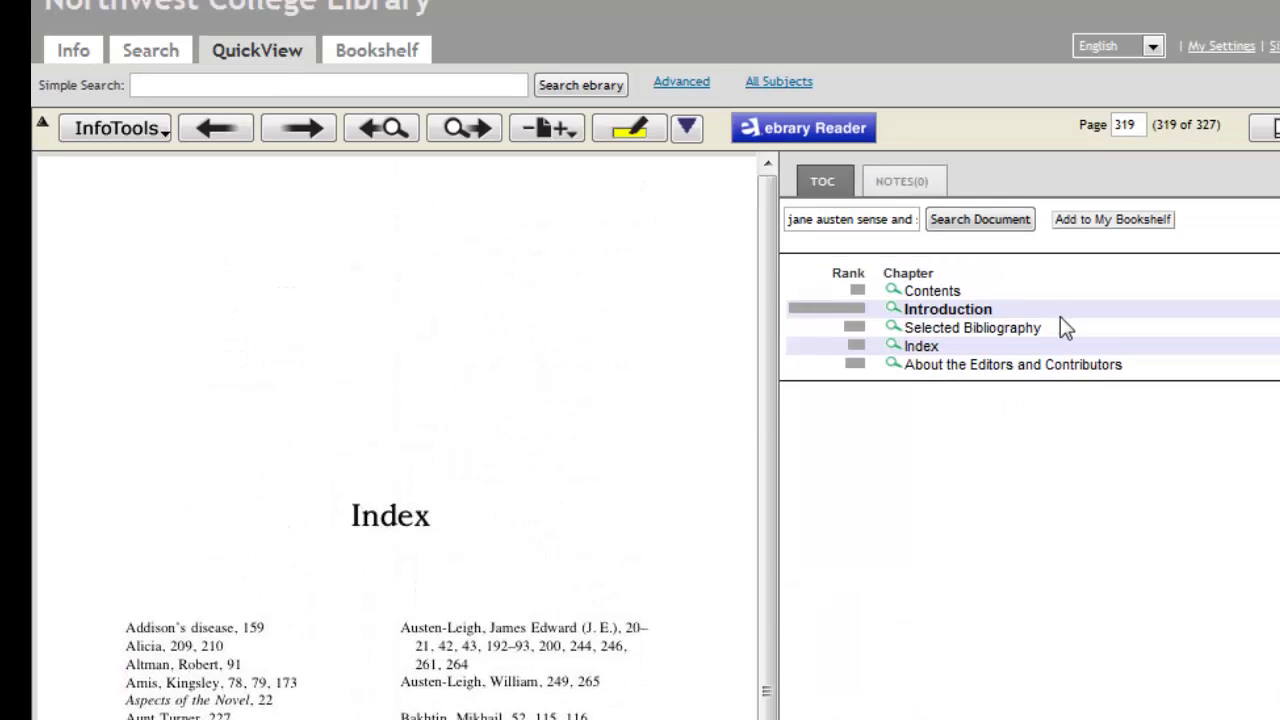
Go to page 323 of the e-book and back one page to find the index entry for Sense and Sensibility.
double_click(1128, 126)
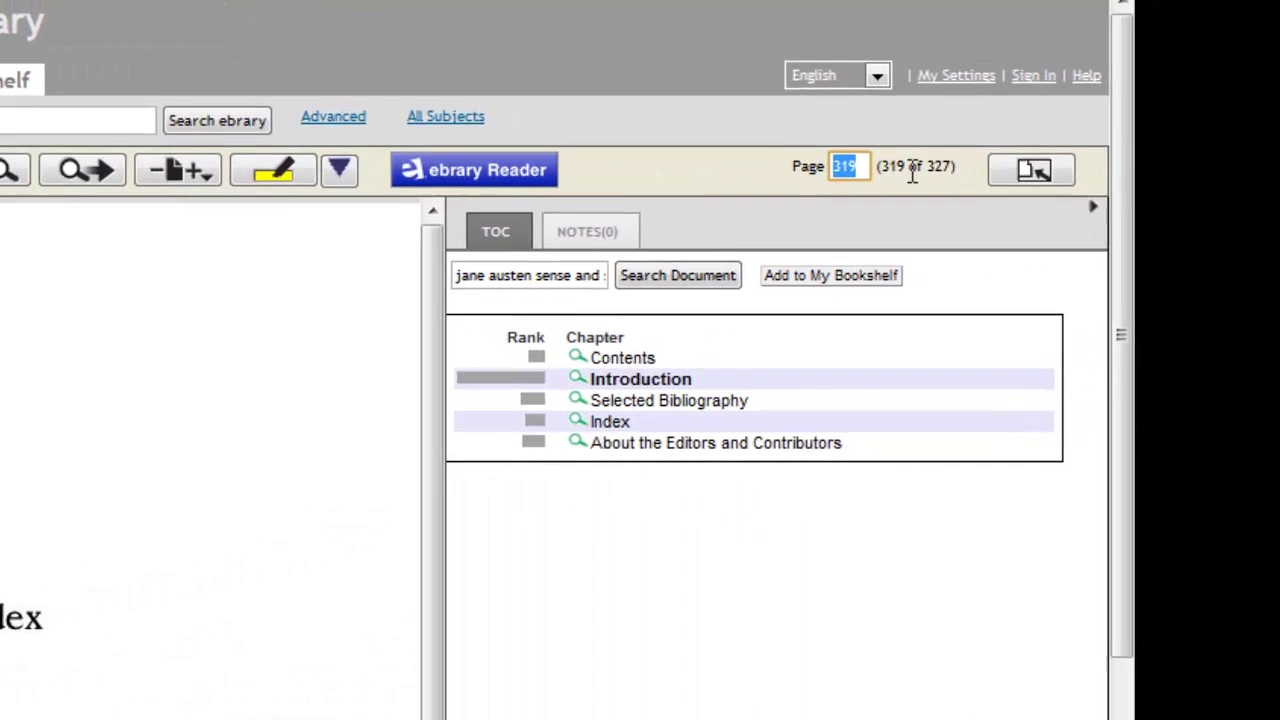
type("32")
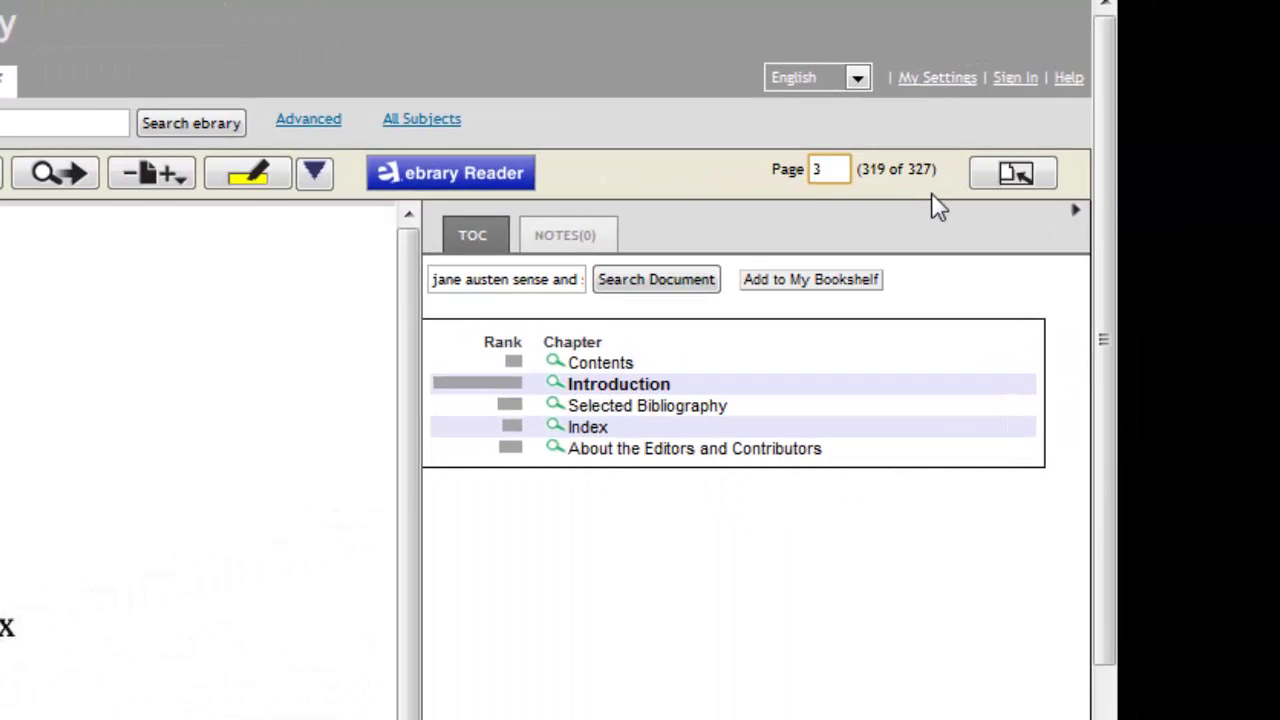
type("3")
key("Return")
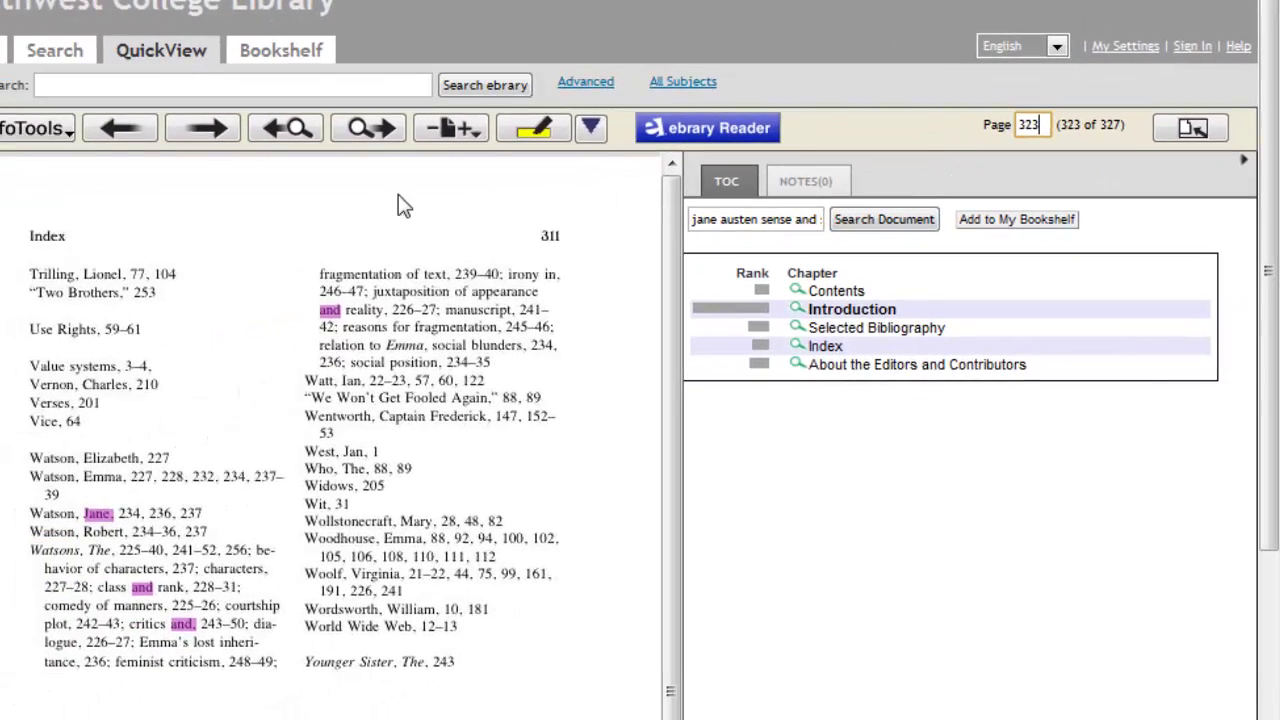
left_click(120, 133)
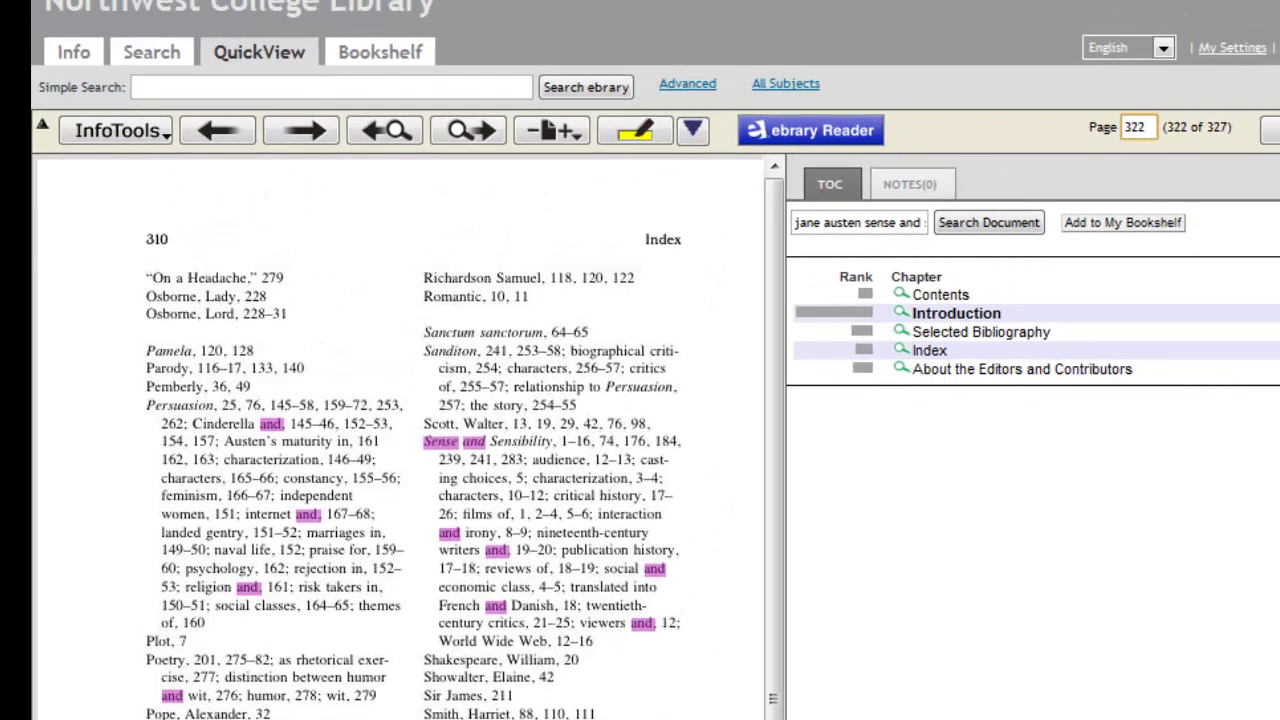
Return to the search results and open the e-book "Student Companion to Jane Austen".
left_click(152, 55)
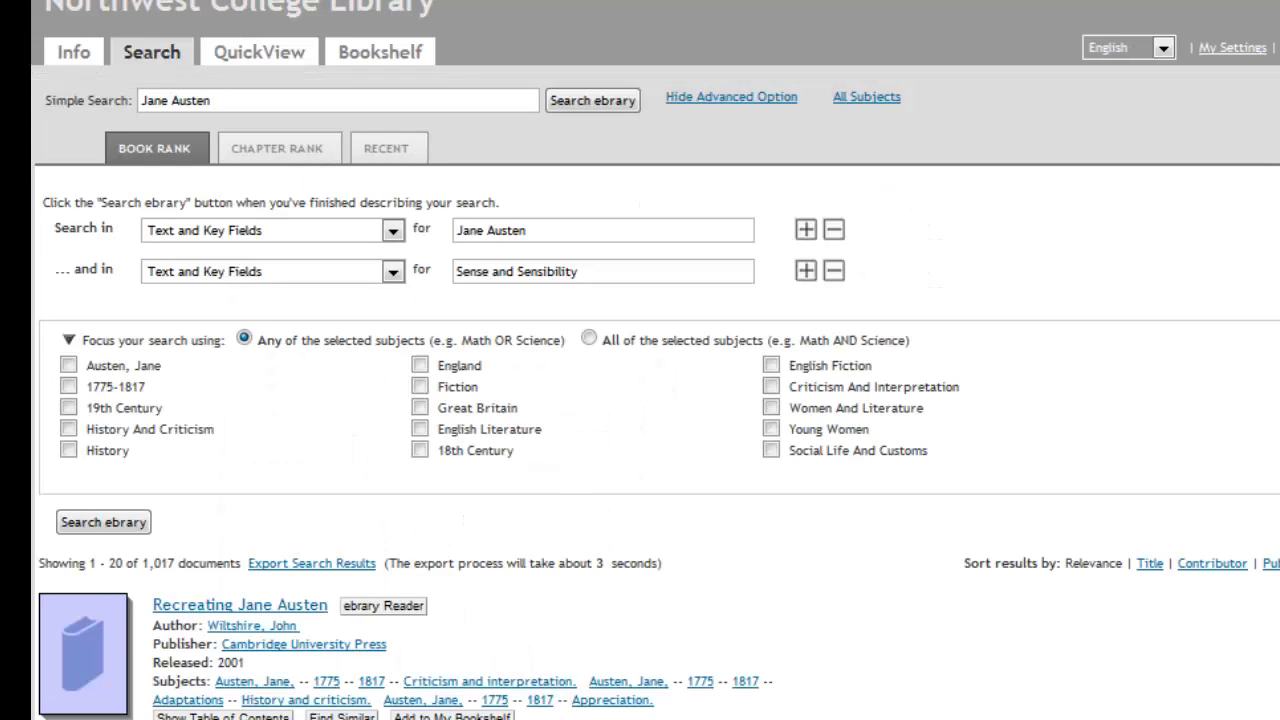
scroll(640, 400, "down", 9)
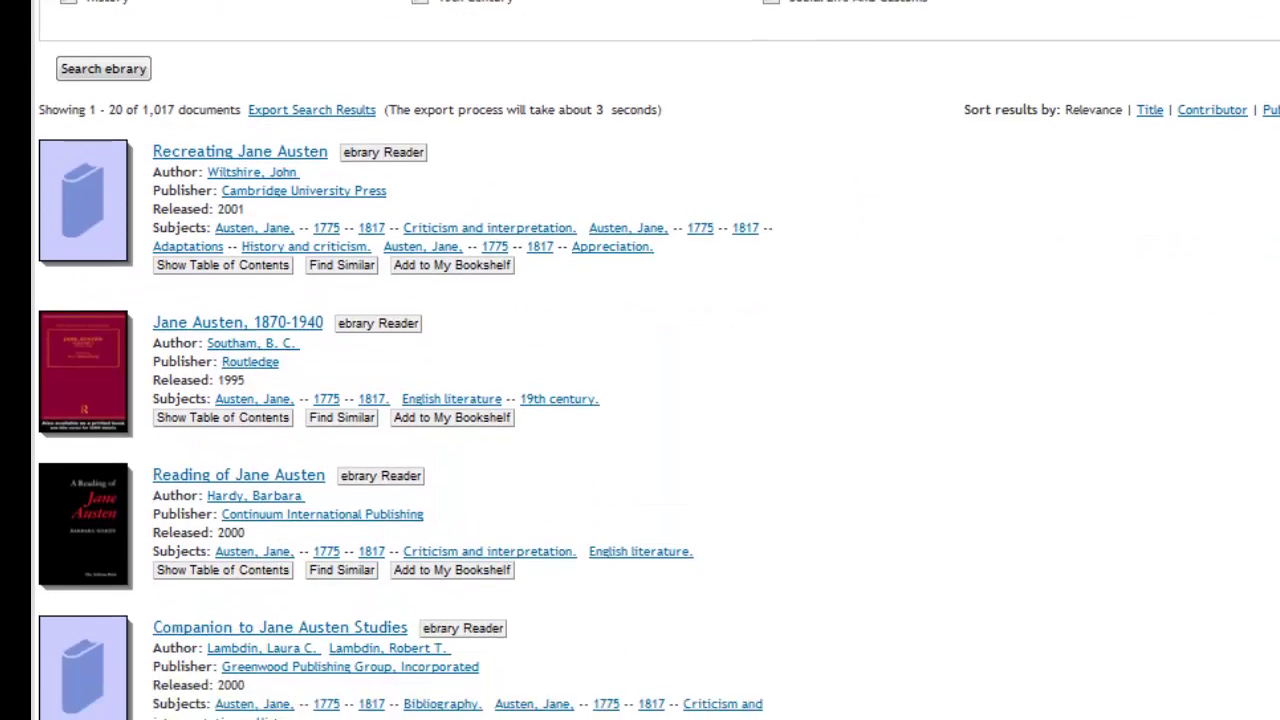
scroll(600, 360, "down", 2)
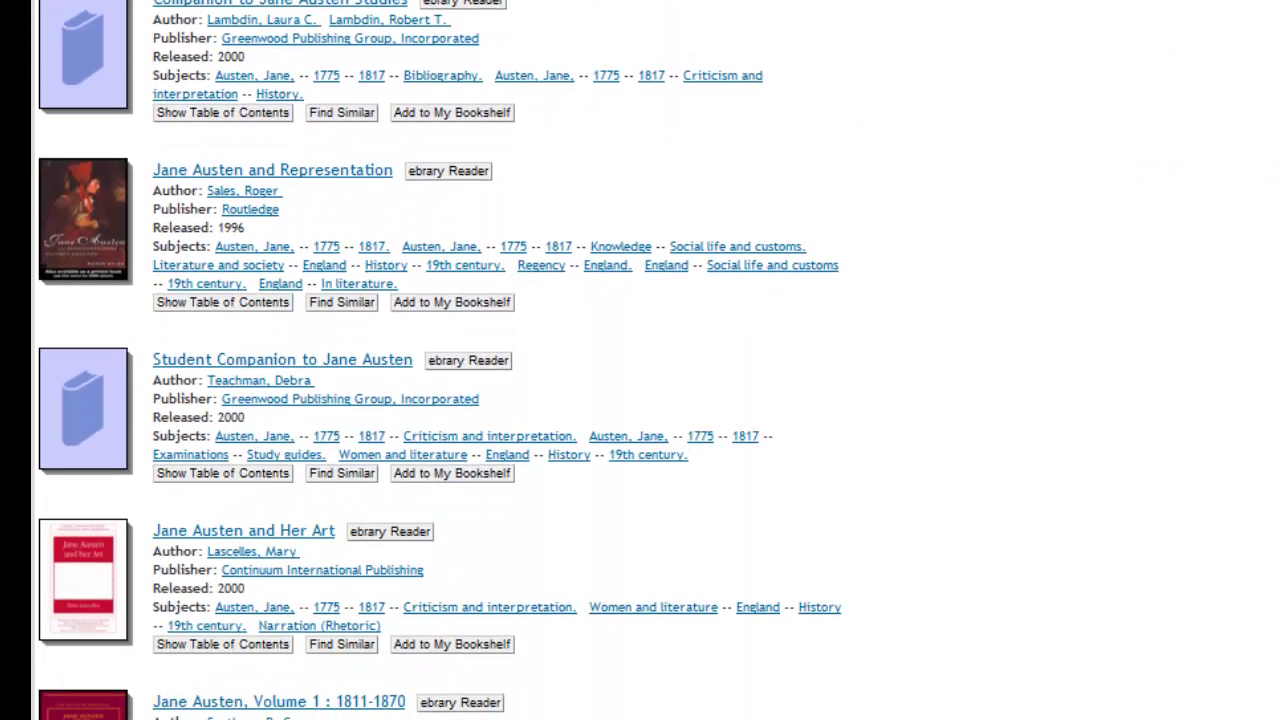
left_click(395, 366)
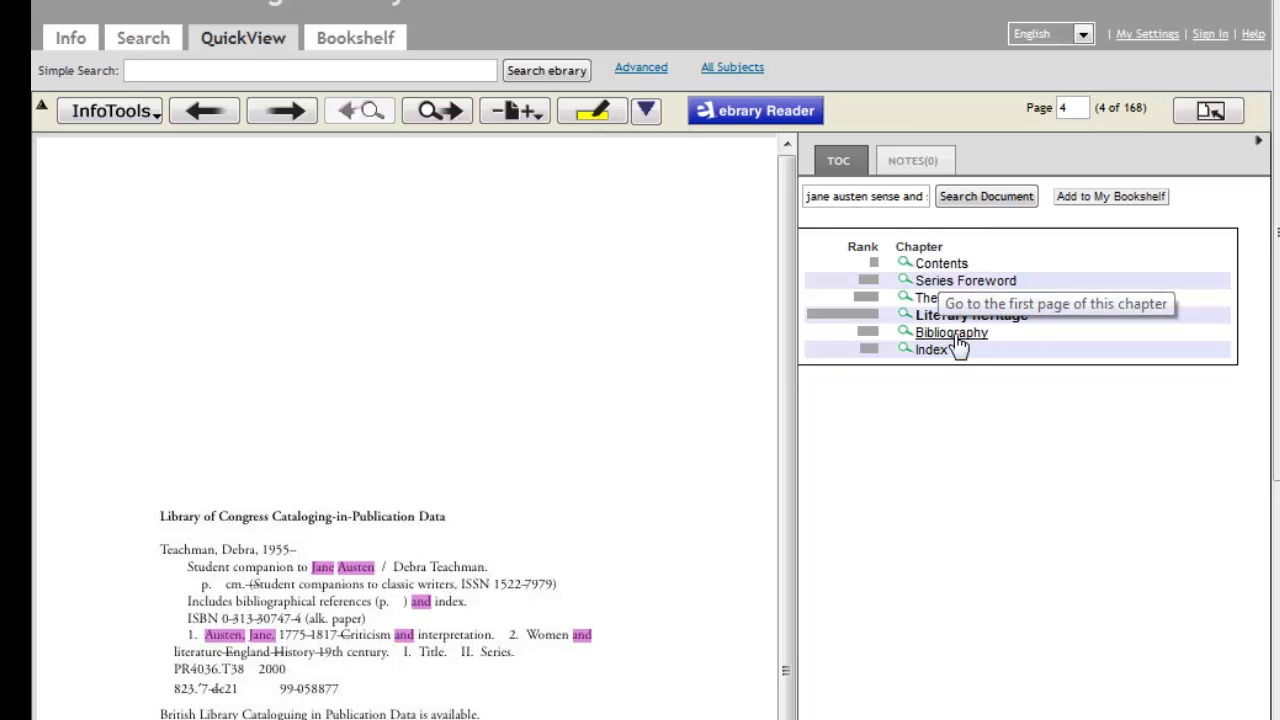
Go to the Contents chapter of the Student Companion and read its list of chapters.
left_click(940, 270)
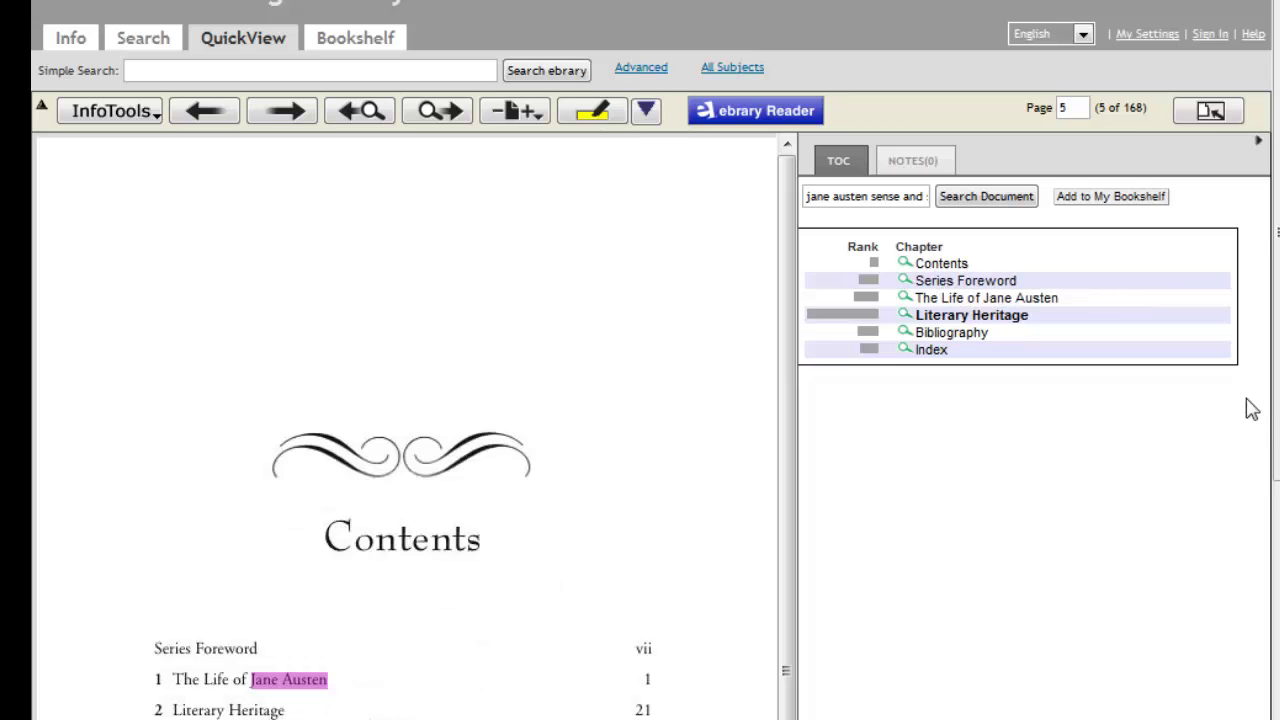
left_click_drag(1273, 386, 1266, 531)
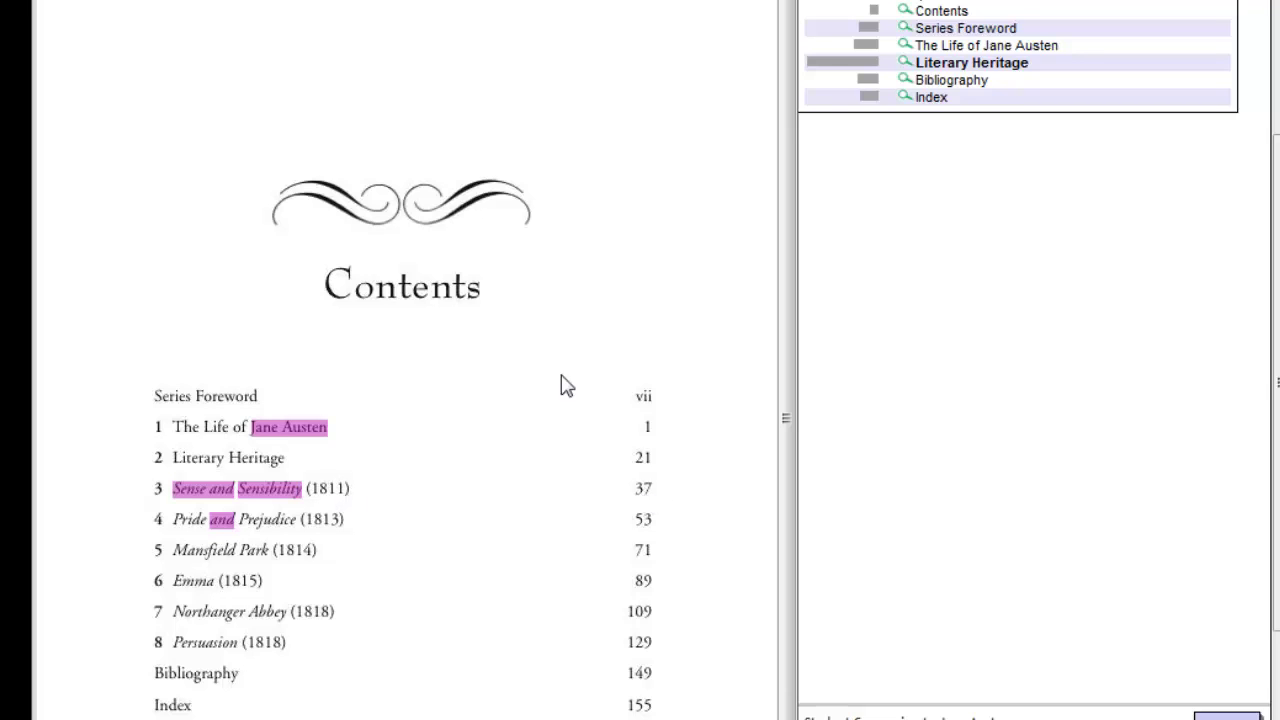
scroll(1270, 180, "up", 3)
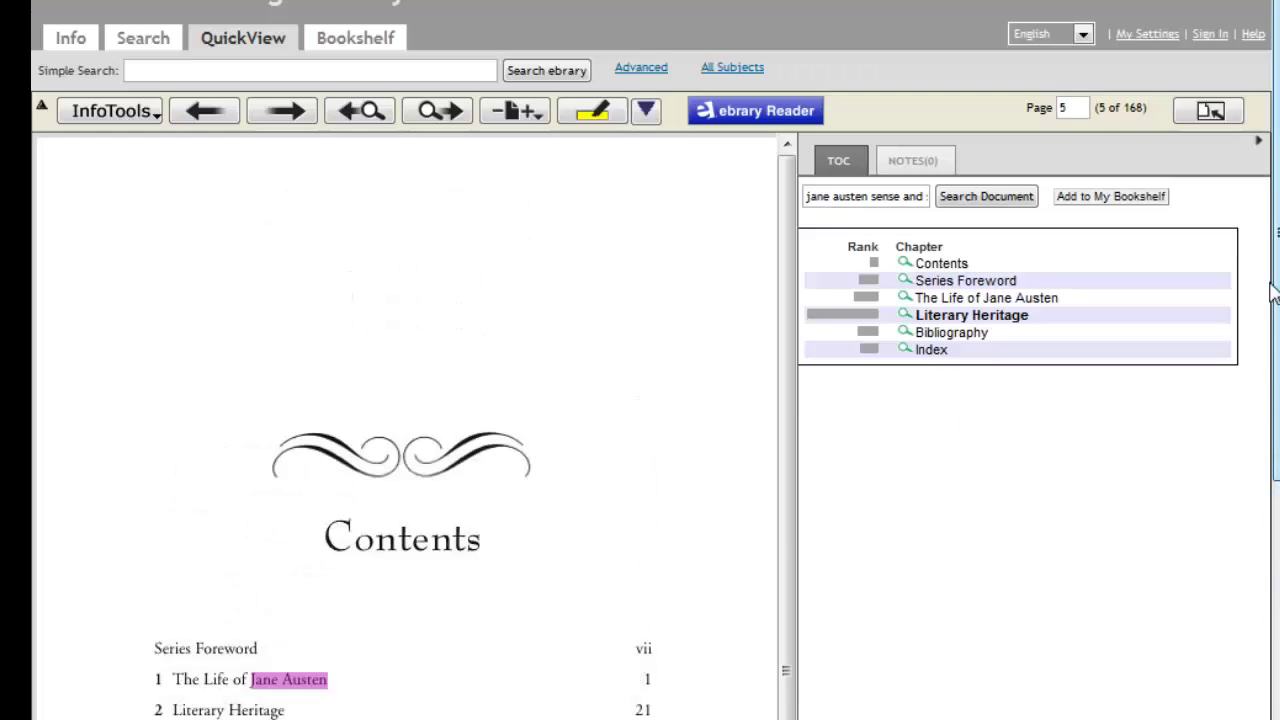
Return to the ebrary search results and look through the listed Jane Austen e-books again.
left_click(160, 40)
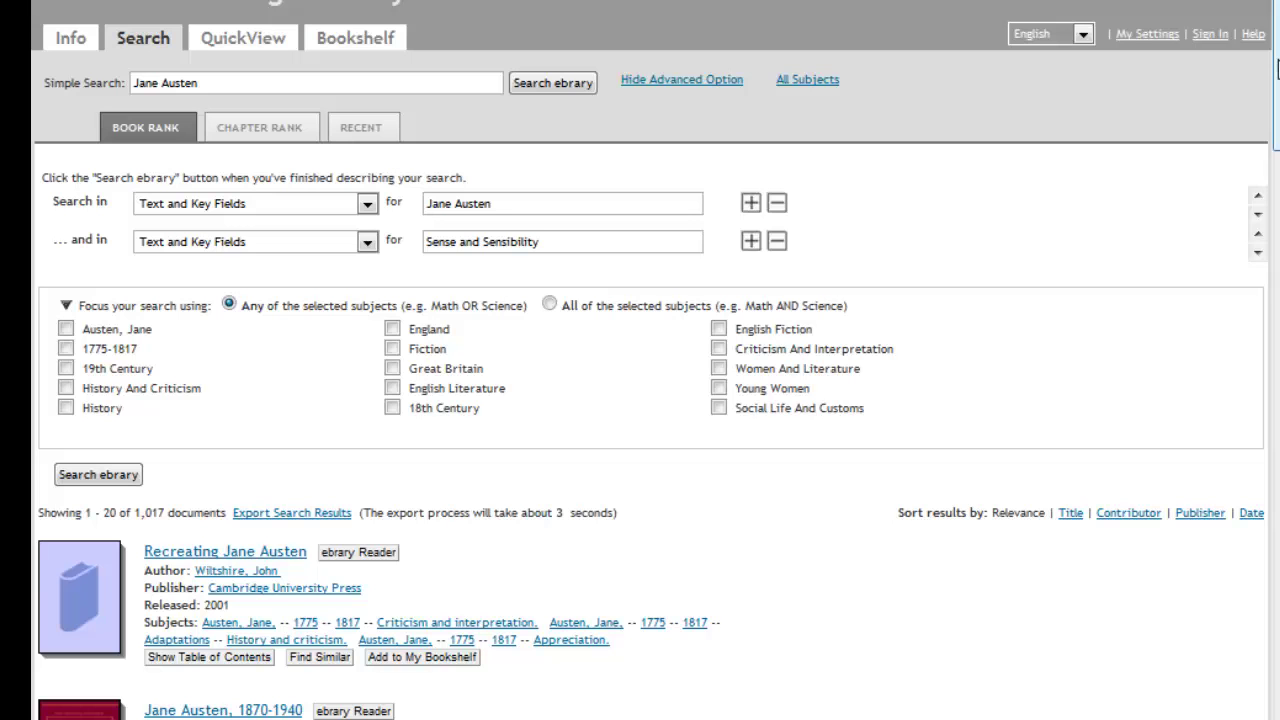
left_click_drag(1277, 67, 1277, 200)
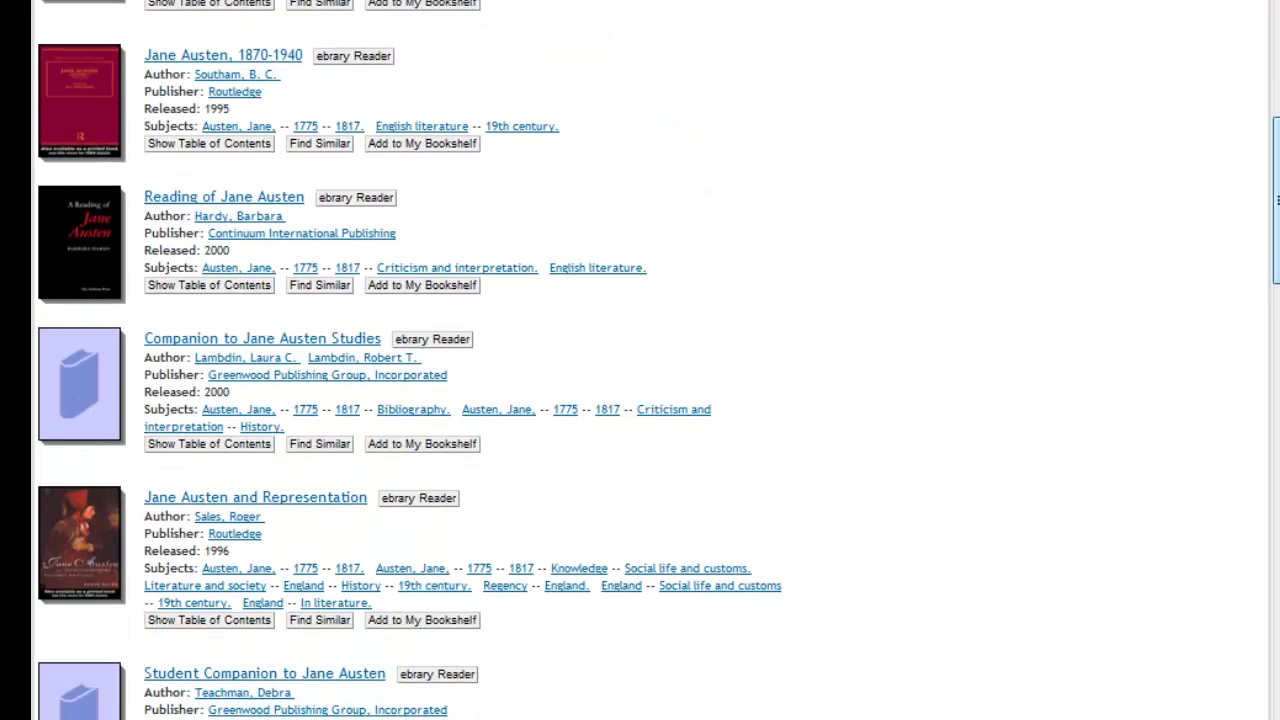
left_click_drag(1277, 200, 1277, 67)
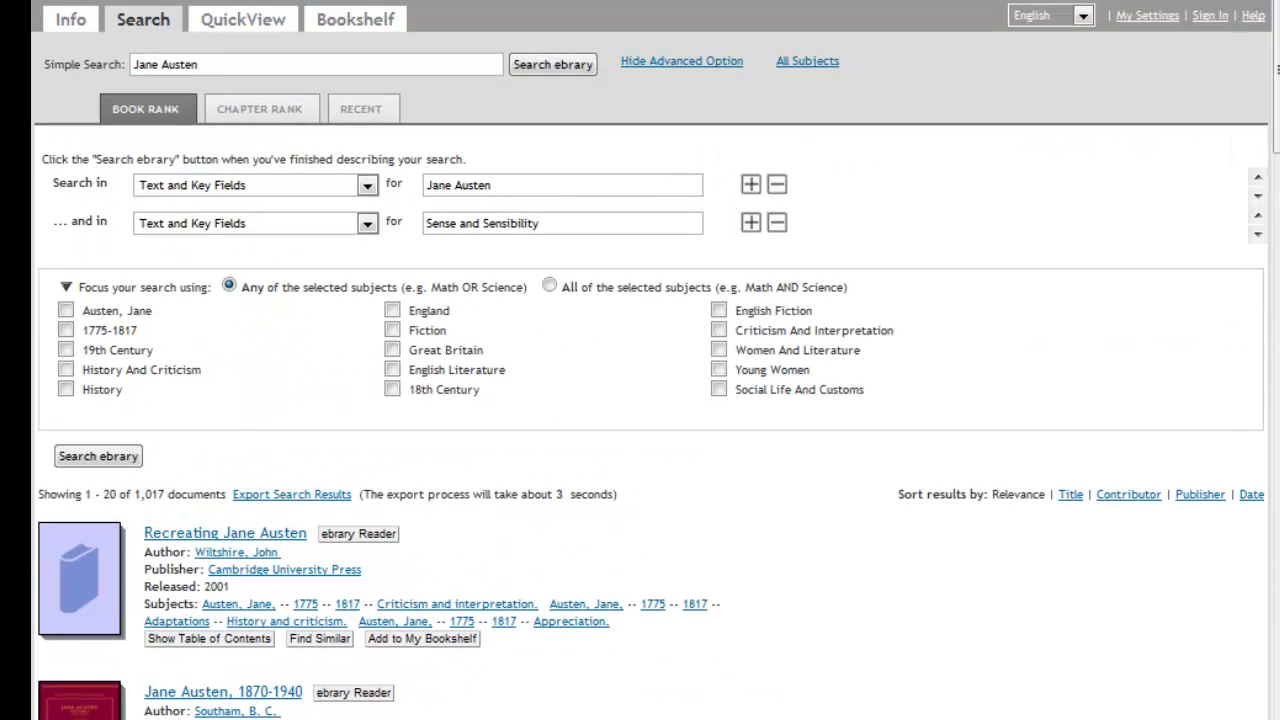